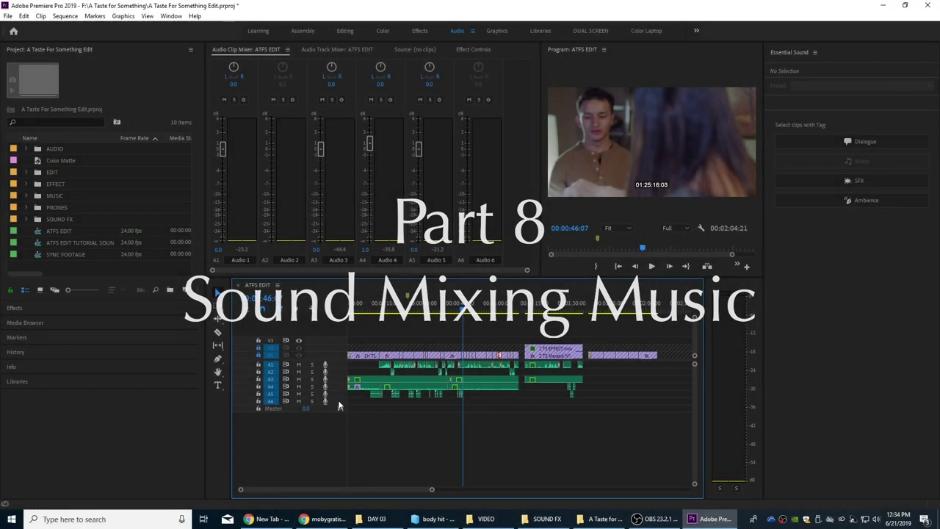
Add a seventh audio track to the sequence and expand the heights of tracks A6 and A7
{"action": "right_click", "coordinate": [339, 401]}
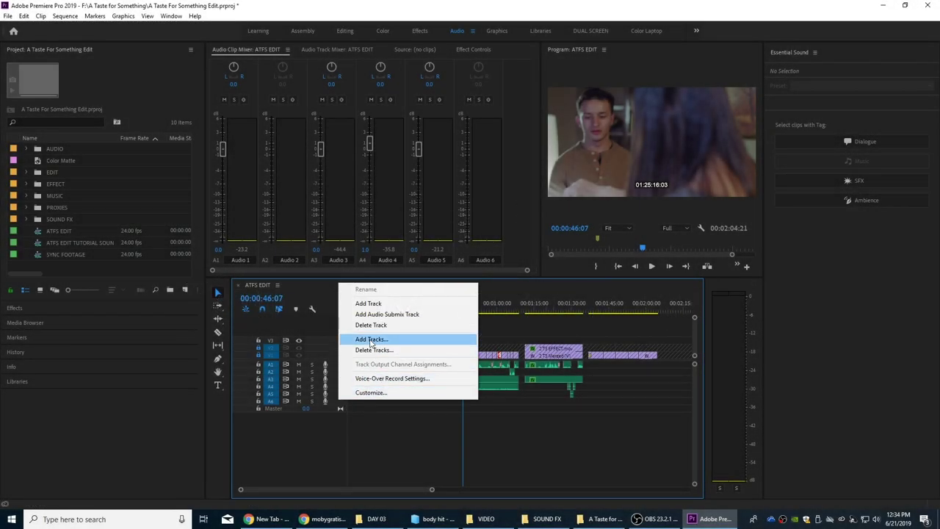
{"action": "left_click", "coordinate": [368, 302]}
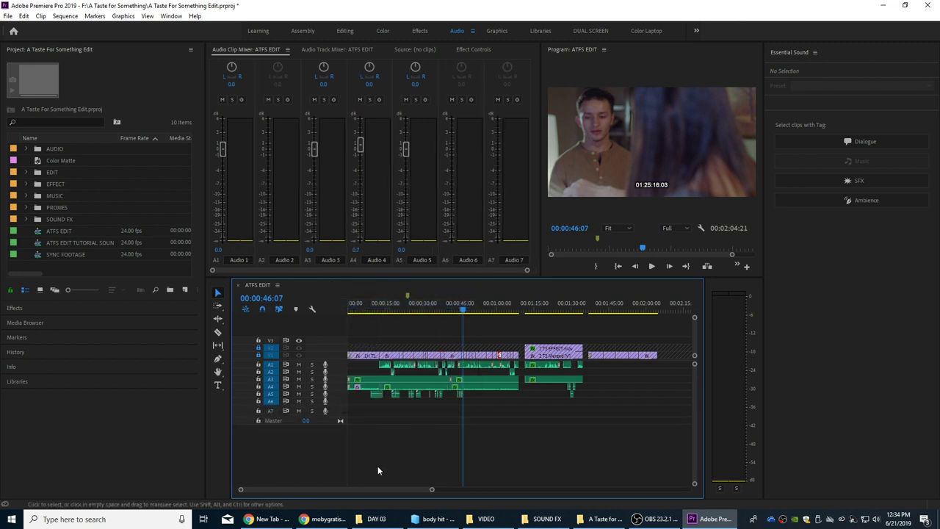
{"action": "double_click", "coordinate": [341, 404]}
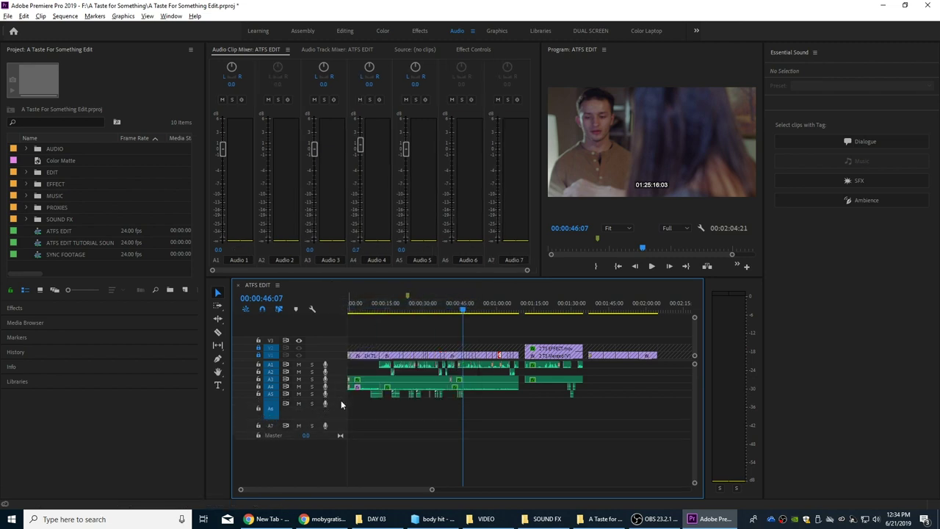
{"action": "double_click", "coordinate": [338, 435]}
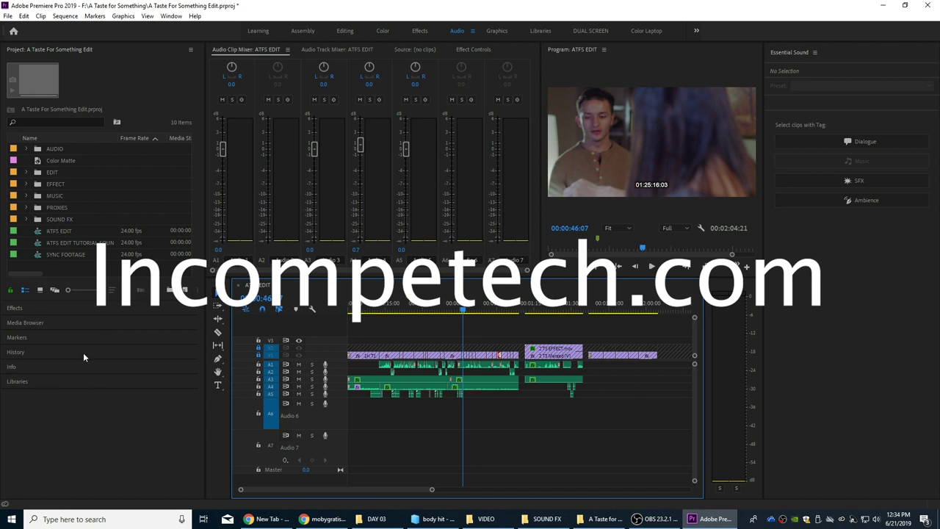
Expand the MUSIC bin and play part of Aerial.aiff in the source monitor
{"action": "left_click", "coordinate": [27, 196]}
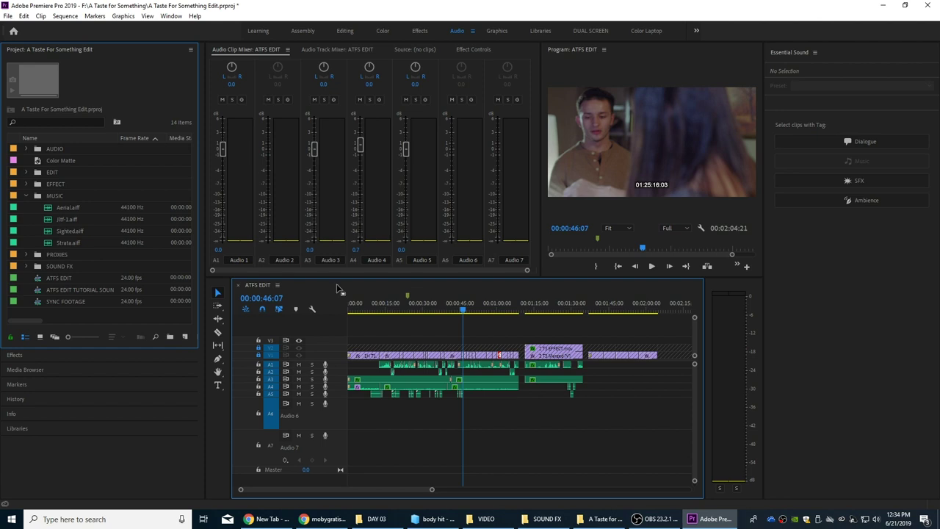
{"action": "left_click", "coordinate": [381, 311]}
{"action": "left_click_drag", "start_coordinate": [381, 316], "coordinate": [354, 312]}
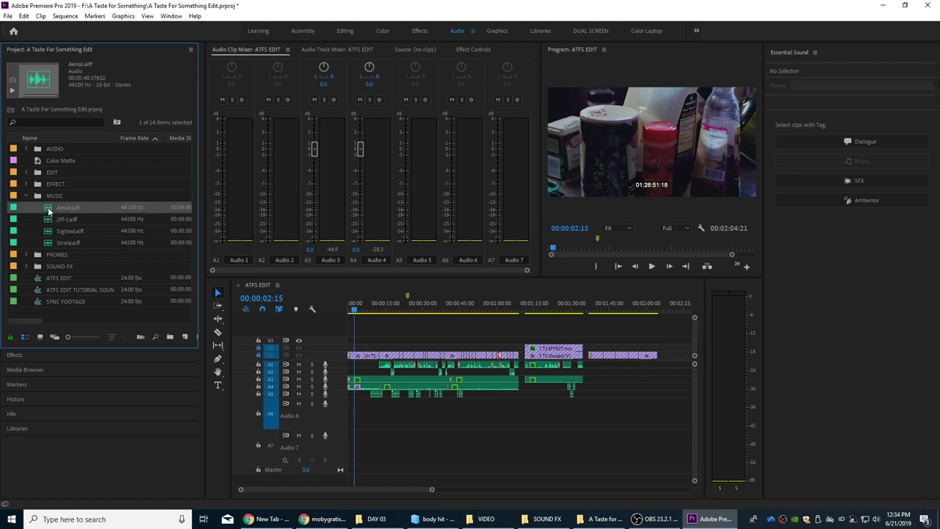
{"action": "double_click", "coordinate": [49, 210]}
{"action": "left_click_drag", "start_coordinate": [249, 109], "coordinate": [282, 112]}
{"action": "key", "text": "space"}
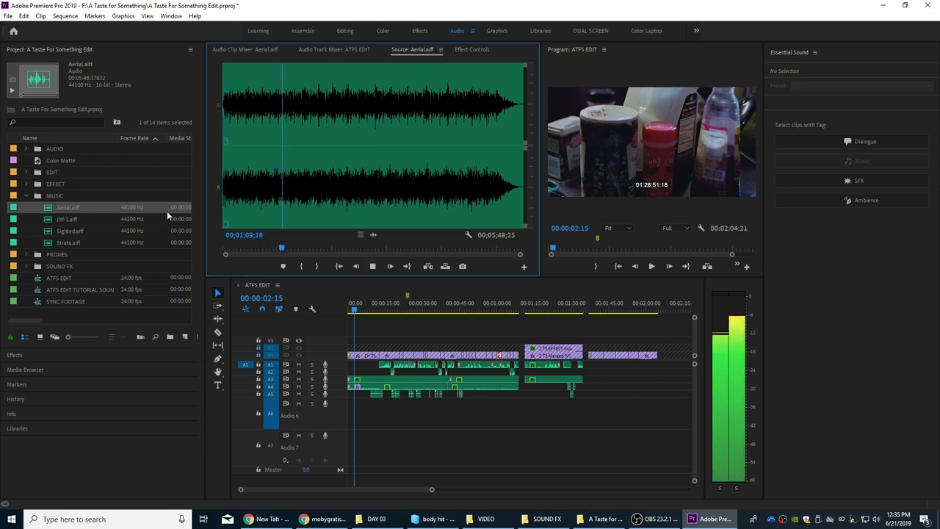
{"action": "key", "text": "space"}
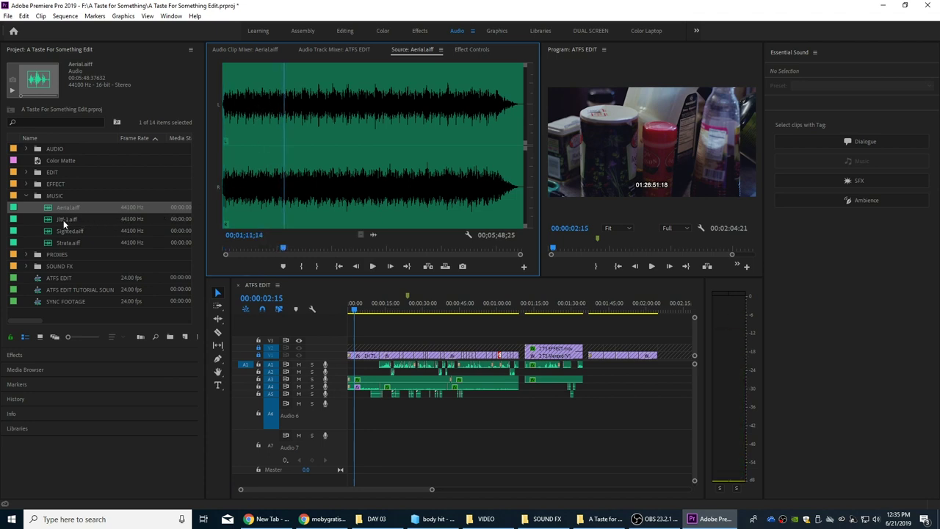
Open Jltf-1.aiff in the source monitor and listen to a section near its beginning
{"action": "double_click", "coordinate": [49, 220]}
{"action": "key", "text": "space"}
{"action": "left_click", "coordinate": [263, 99]}
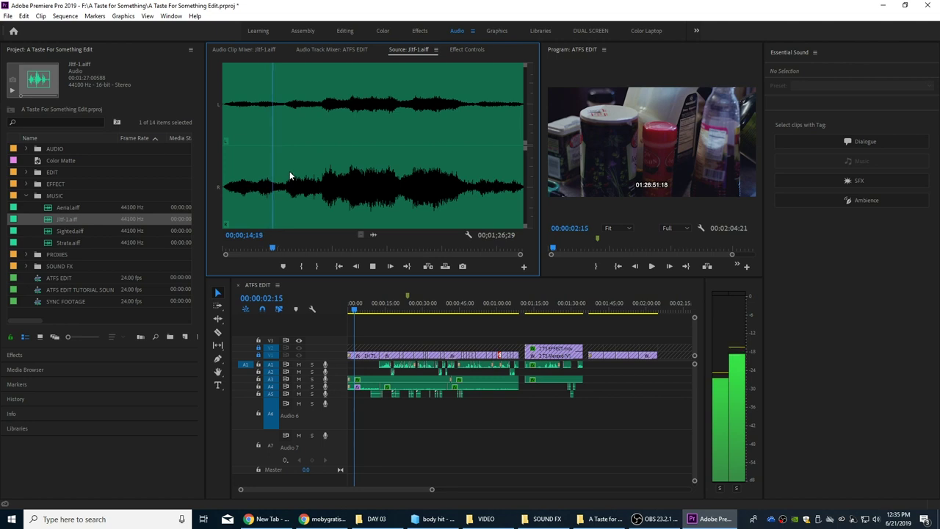
{"action": "key", "text": "space"}
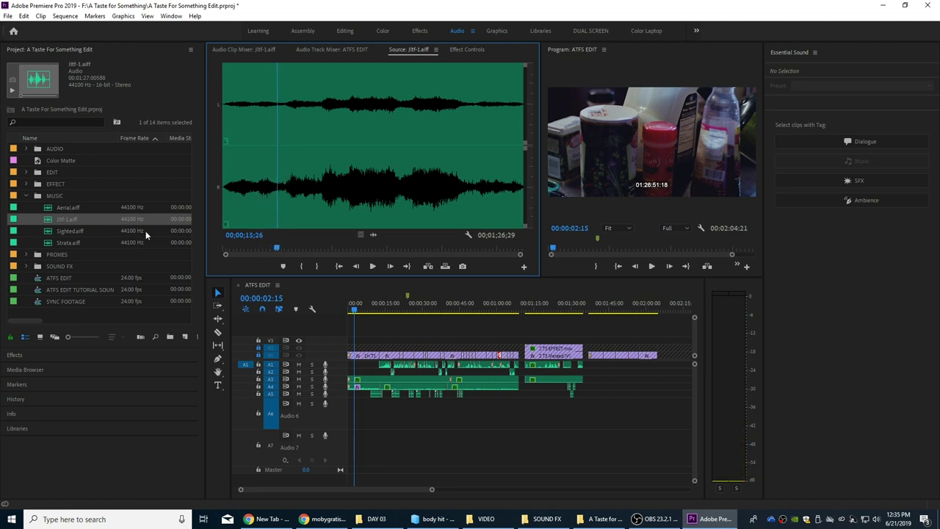
Inspect the waveform of Sighted.aiff, then preview Strata.aiff from the point where its volume jumps
{"action": "double_click", "coordinate": [50, 233]}
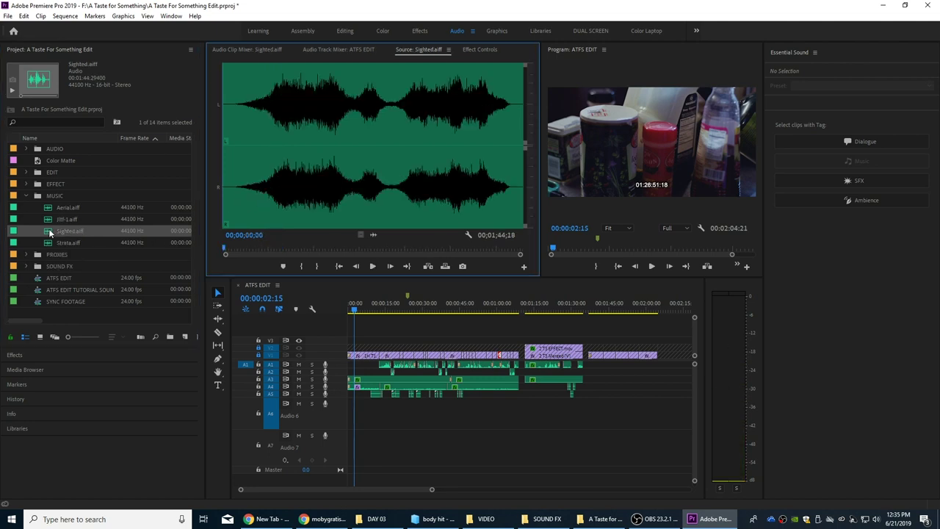
{"action": "left_click", "coordinate": [300, 105]}
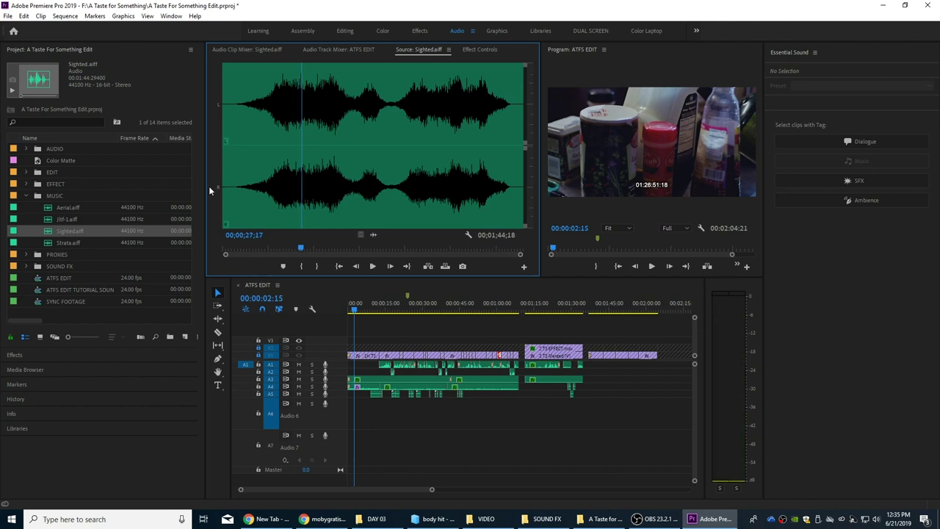
{"action": "double_click", "coordinate": [50, 243]}
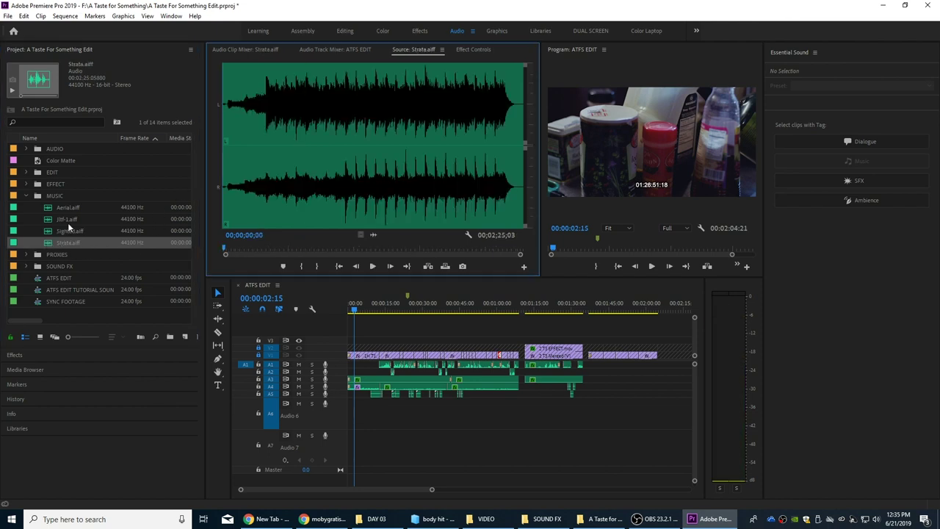
{"action": "left_click", "coordinate": [268, 149]}
{"action": "key", "text": "space"}
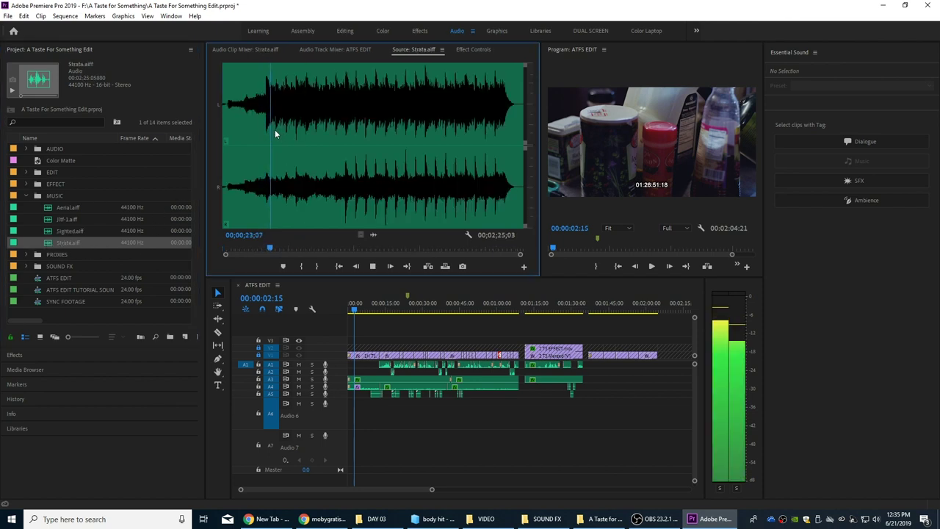
{"action": "key", "text": "space"}
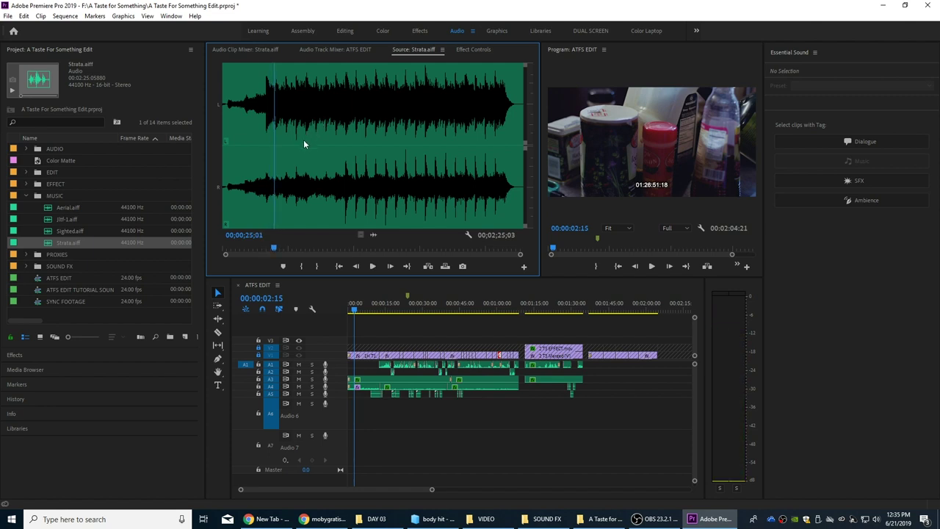
Load Jltf-1.aiff in the source monitor again and patch its source audio to track A6
{"action": "left_click", "coordinate": [50, 220]}
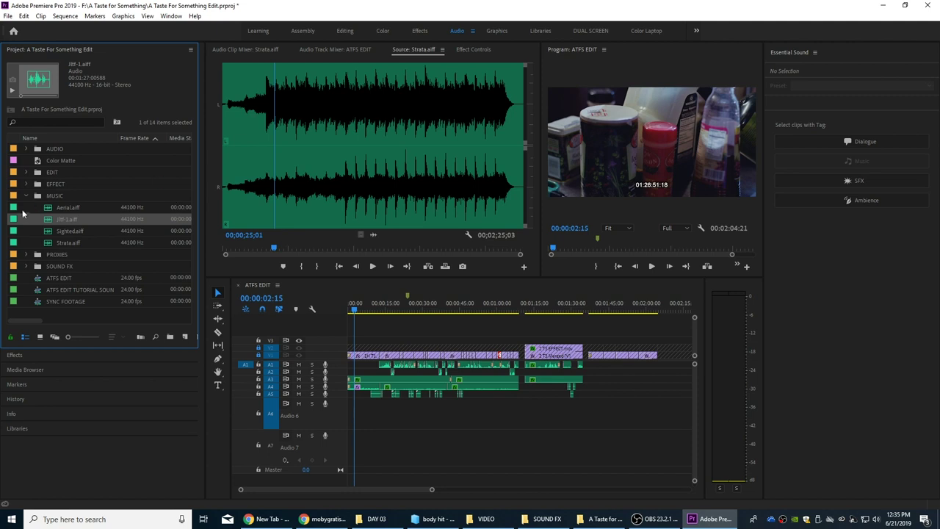
{"action": "double_click", "coordinate": [48, 221]}
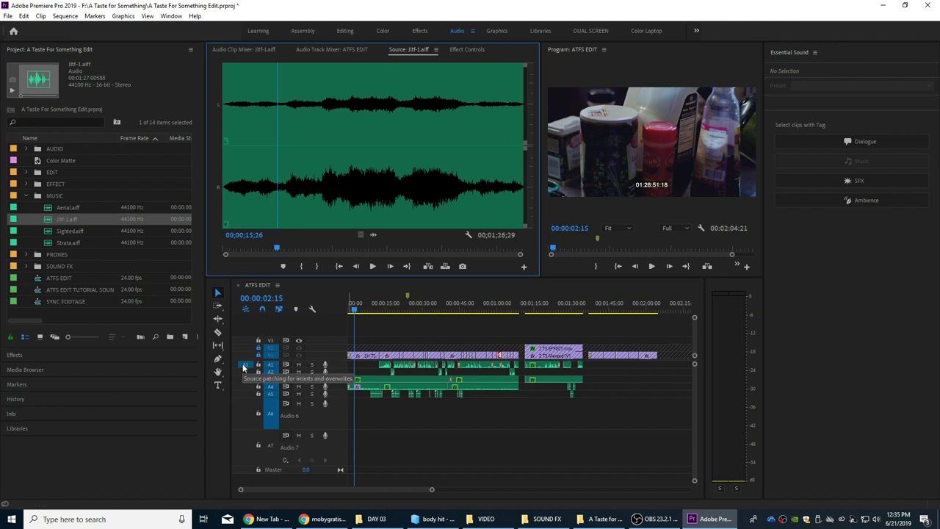
{"action": "left_click", "coordinate": [249, 413]}
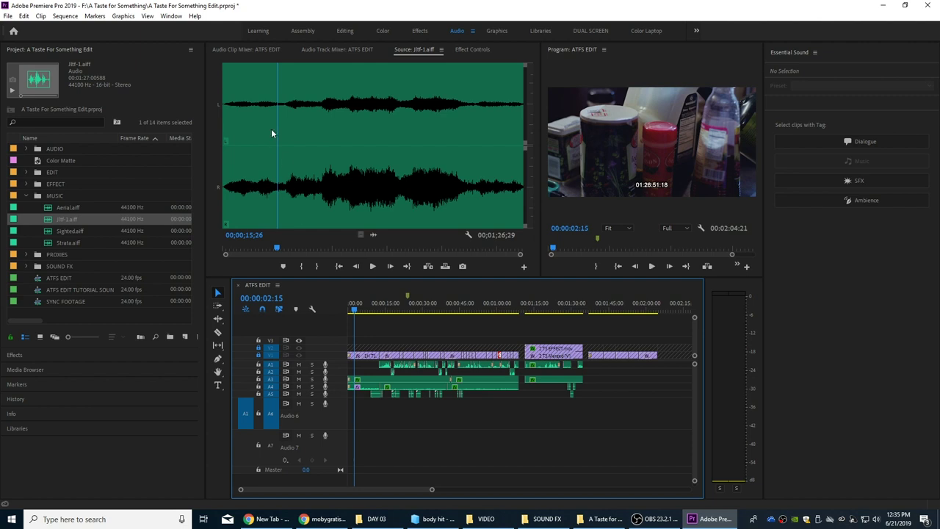
Mark the opening of Jltf-1.aiff up to 00;00;26;04 and overwrite it onto track A6 at the sequence's start
{"action": "left_click_drag", "start_coordinate": [281, 152], "coordinate": [215, 182]}
{"action": "left_click_drag", "start_coordinate": [267, 147], "coordinate": [313, 131]}
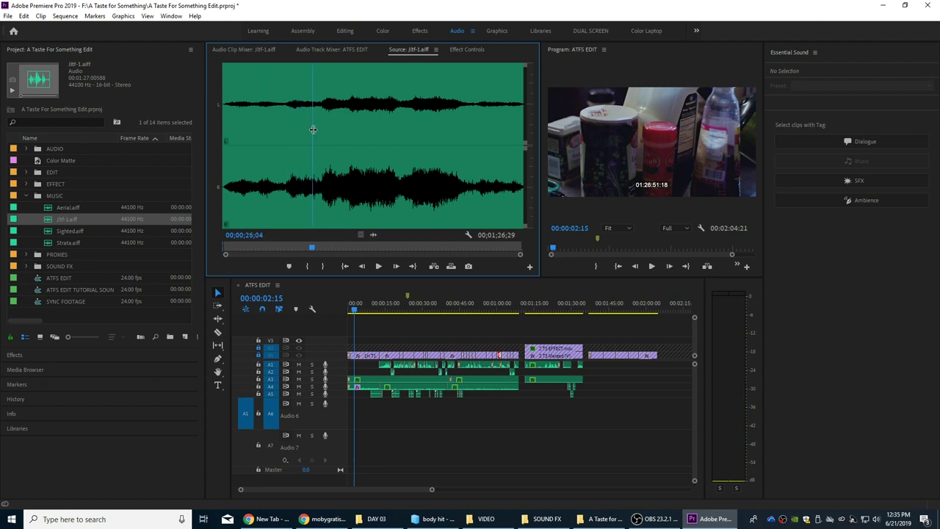
{"action": "key", "text": "o"}
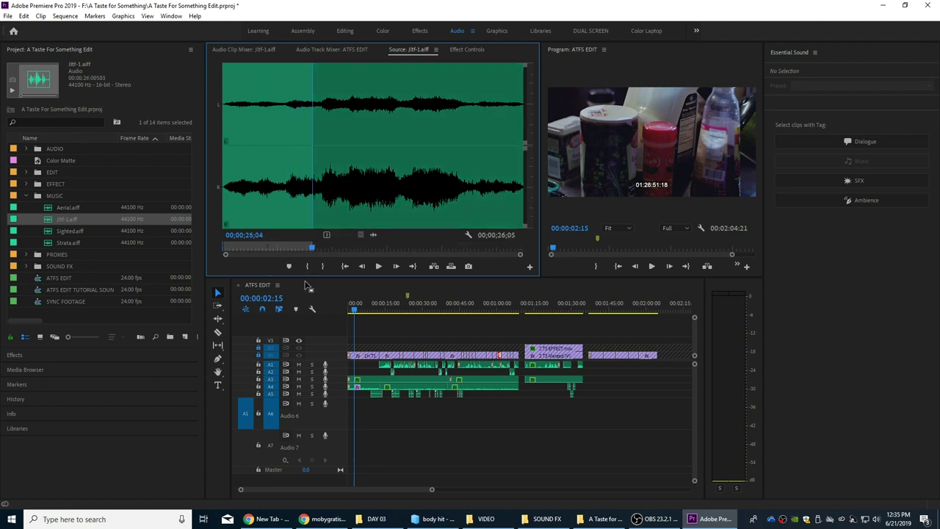
{"action": "left_click", "coordinate": [343, 403]}
{"action": "key", "text": "Home"}
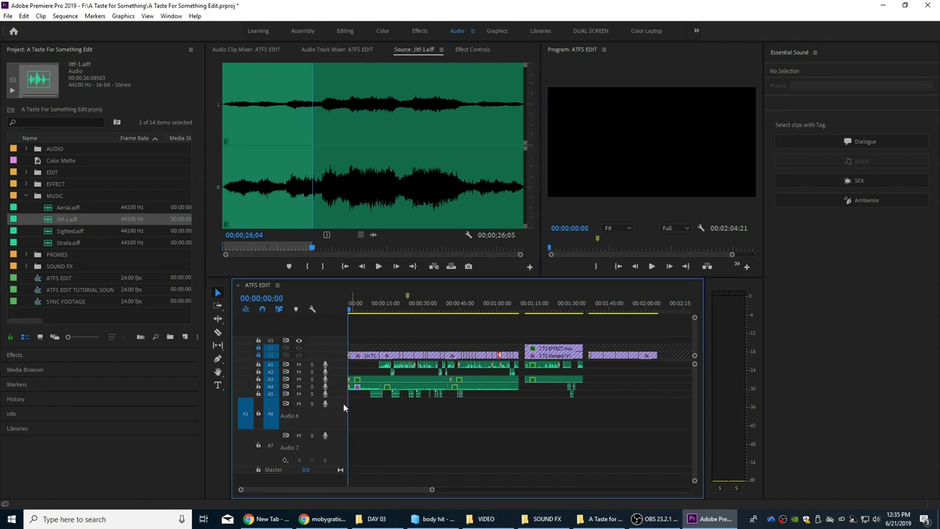
{"action": "key", "text": "period"}
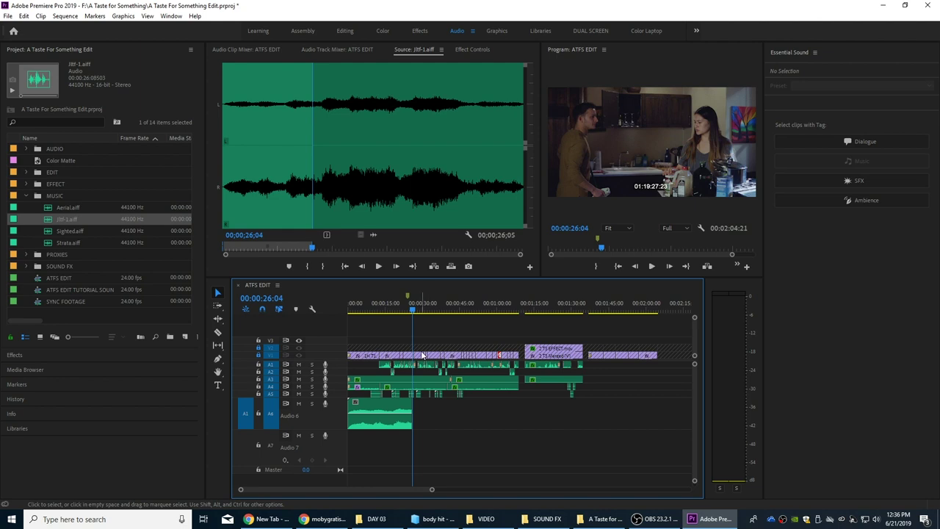
Play the sequence from its start to hear the music against the existing sound
{"action": "key", "text": "Home"}
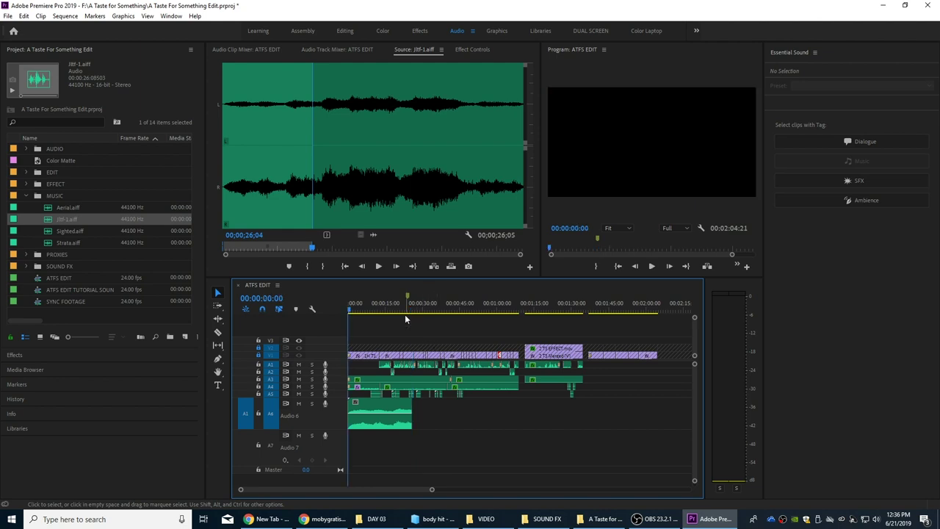
{"action": "key", "text": "space"}
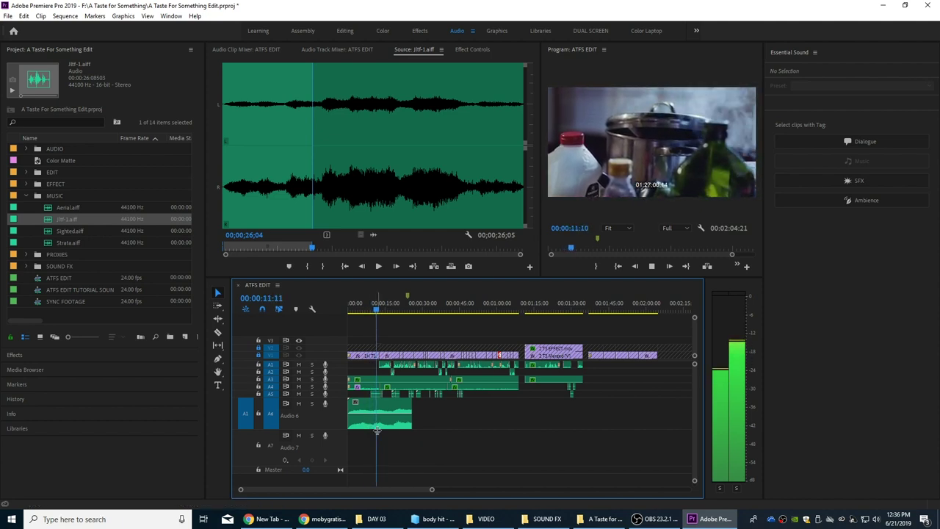
{"action": "key", "text": "space"}
Tag the Jltf-1.aiff clip on track A6 as Music in Essential Sound
{"action": "key", "text": "equal"}
{"action": "key", "text": "equal"}
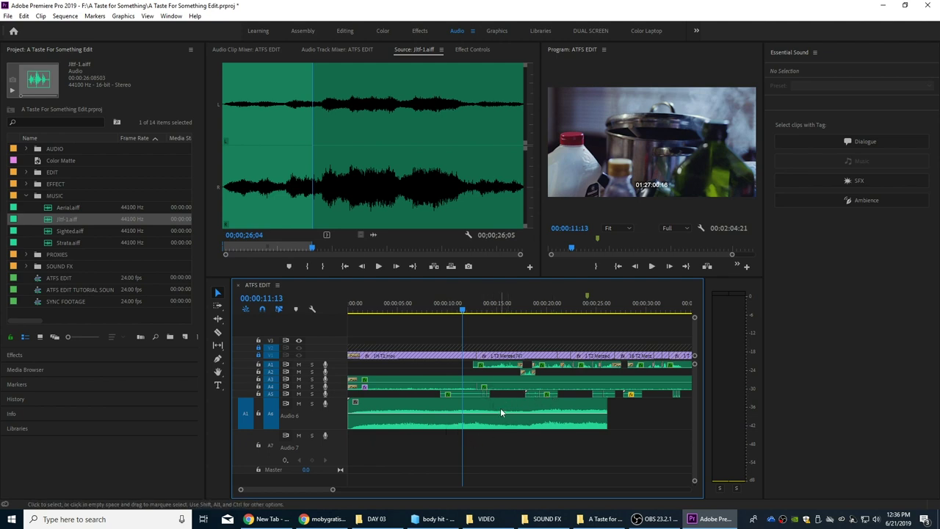
{"action": "left_click", "coordinate": [479, 411]}
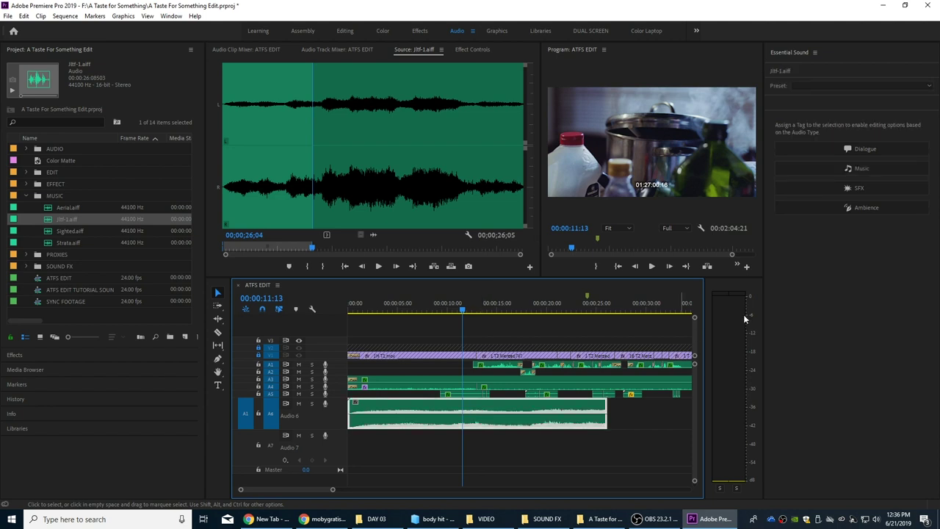
{"action": "left_click", "coordinate": [855, 170]}
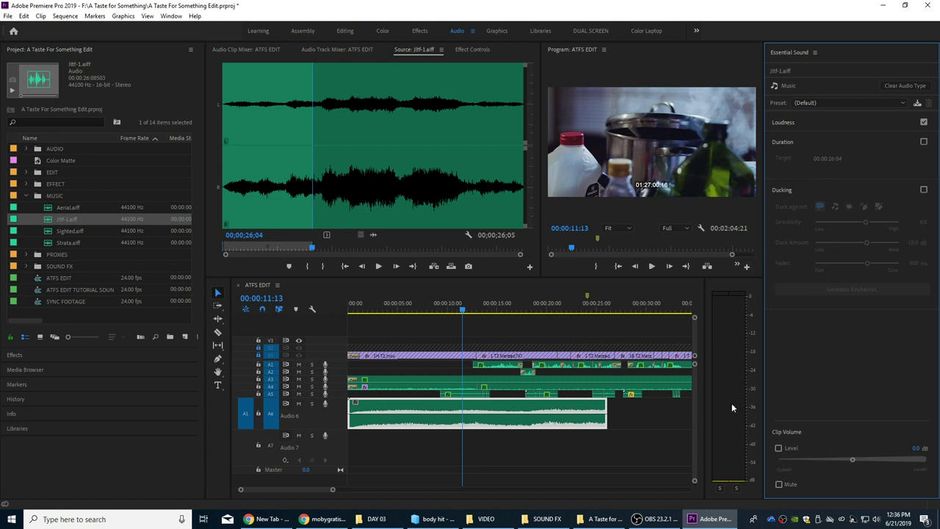
Extend the music clip's end to a duration of 00:00:31:12 and generate ducking keyframes against dialogue
{"action": "left_click_drag", "start_coordinate": [608, 410], "coordinate": [666, 407]}
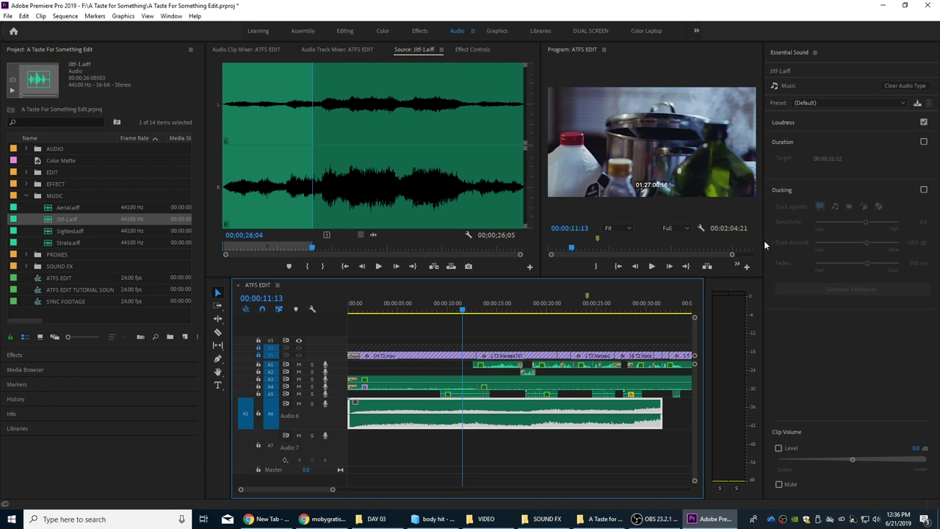
{"action": "left_click", "coordinate": [923, 191]}
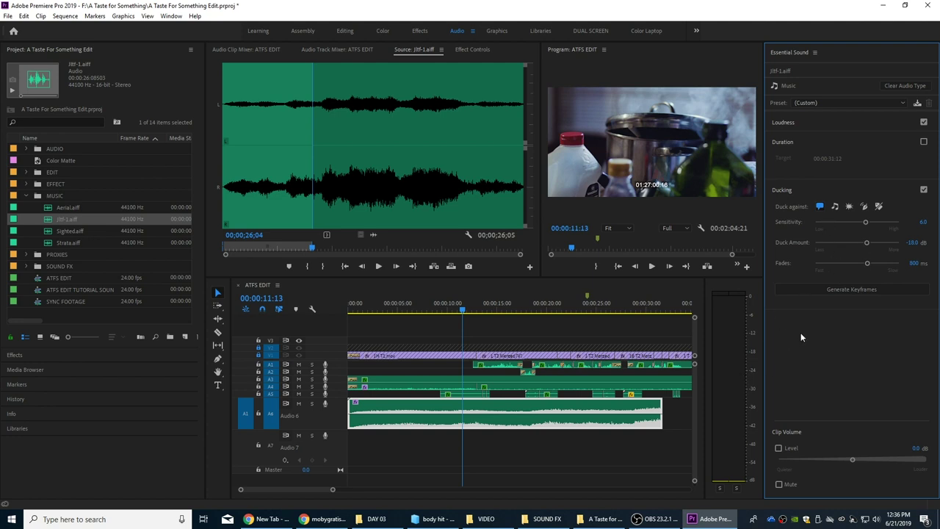
{"action": "left_click", "coordinate": [825, 290]}
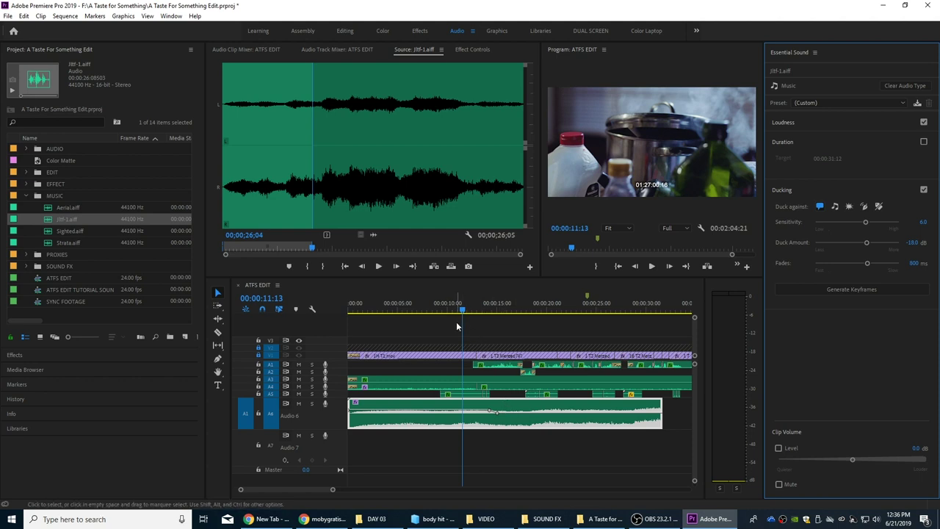
Play the sequence through the dialogue scenes to check how the ducked music sits in the mix
{"action": "key", "text": "space"}
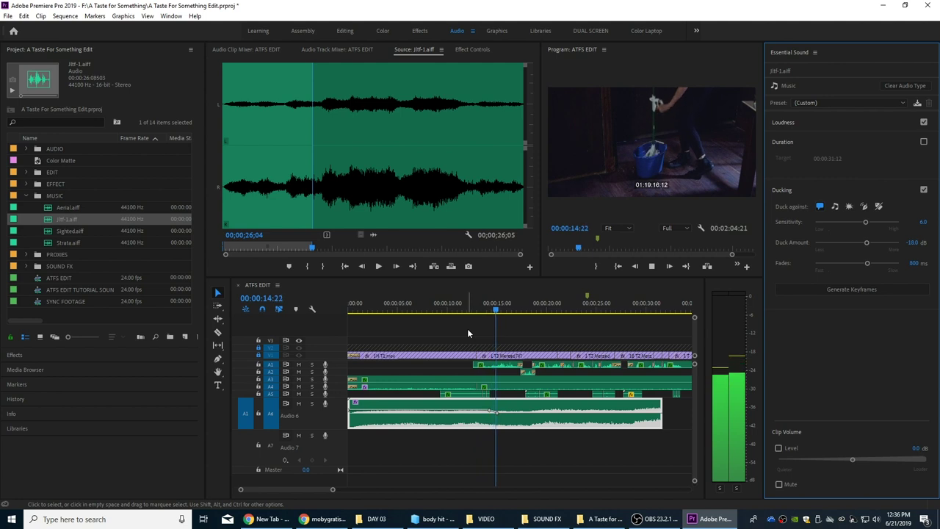
{"action": "left_click", "coordinate": [428, 361]}
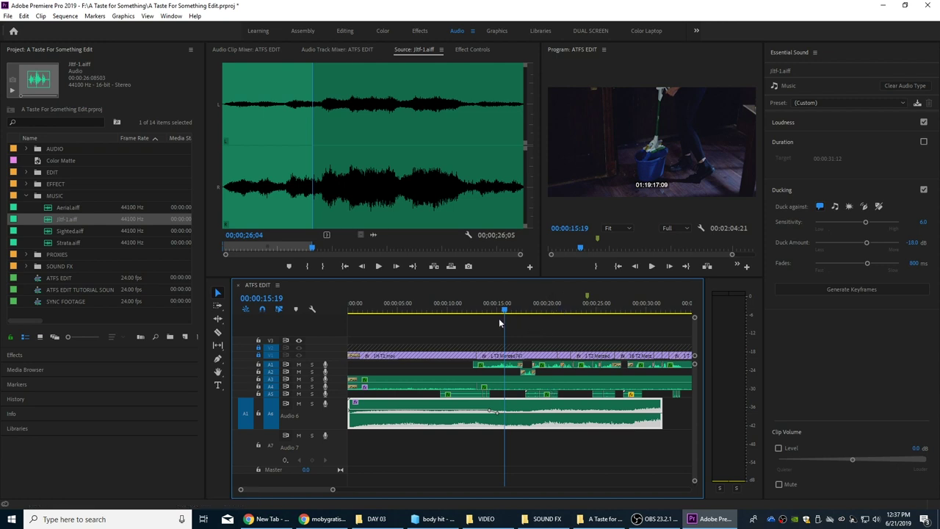
{"action": "key", "text": "space"}
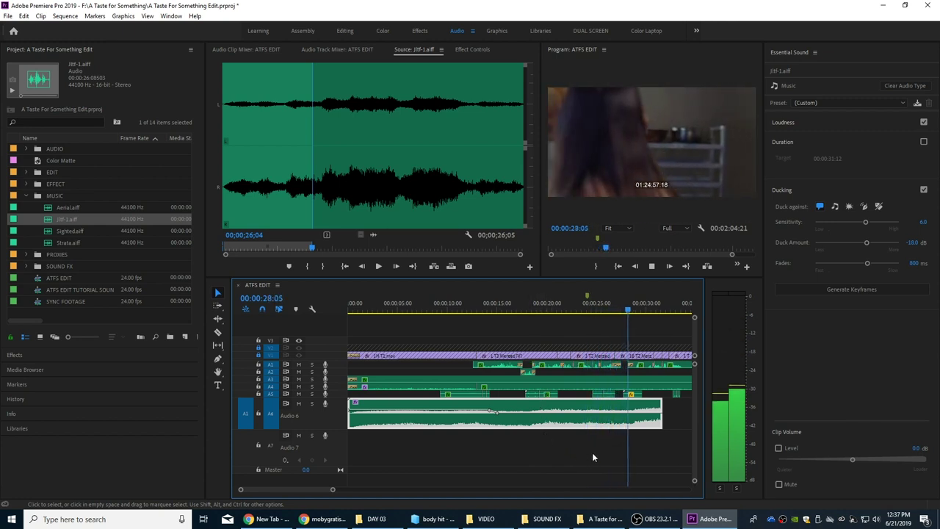
{"action": "key", "text": "space"}
Extend the music clip on A6 to a duration of 00:00:33:12 and keyframe its volume to fade down toward the end
{"action": "mouse_move", "coordinate": [667, 407]}
{"action": "left_mouse_down"}
{"action": "mouse_move", "coordinate": [692, 406]}
{"action": "mouse_move", "coordinate": [679, 406]}
{"action": "left_mouse_up"}
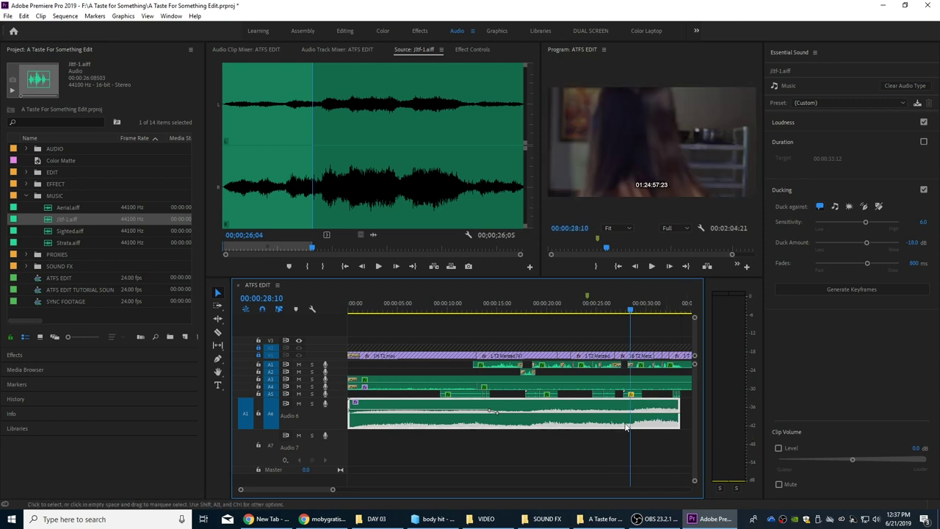
{"action": "left_click", "coordinate": [577, 413], "text": "ctrl"}
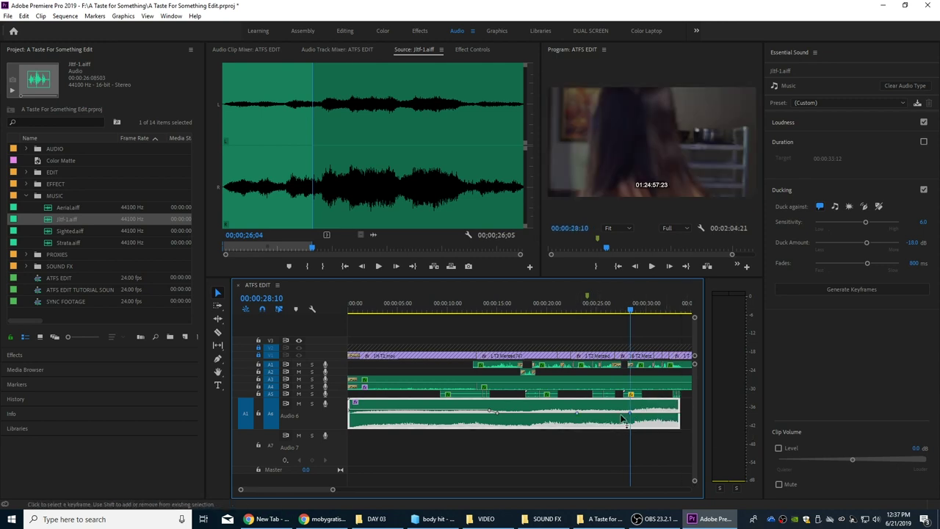
{"action": "left_click_drag", "start_coordinate": [629, 418], "coordinate": [666, 425]}
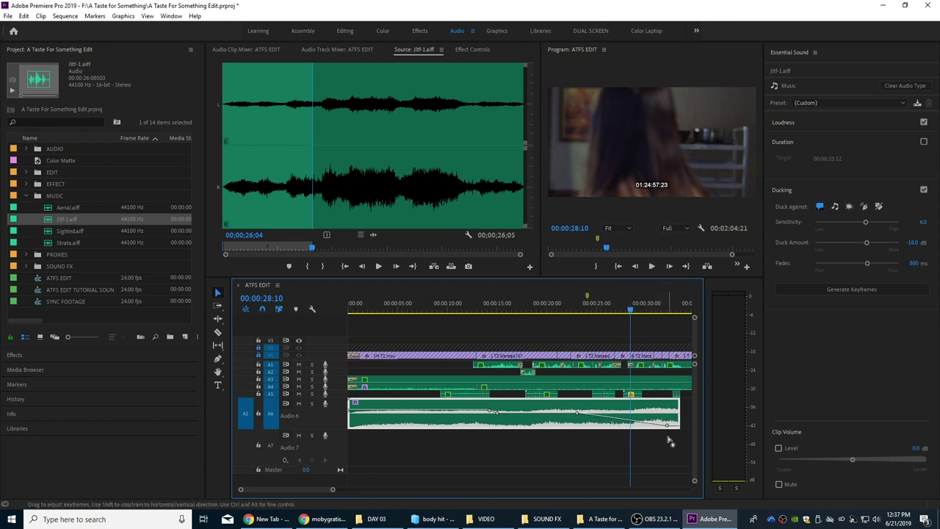
Play the sequence across the end of the music clip to check the fade-out against the dialogue
{"action": "left_click", "coordinate": [552, 310]}
{"action": "key", "text": "space"}
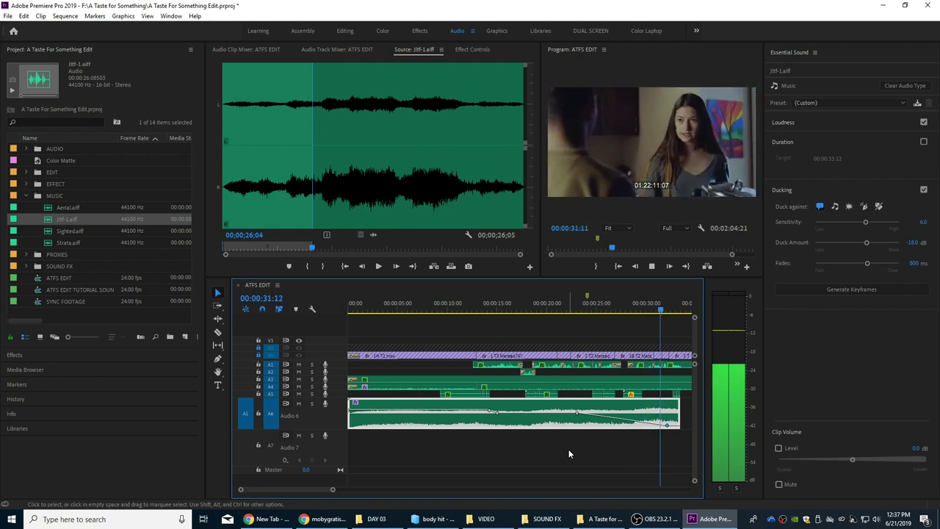
{"action": "key", "text": "w"}
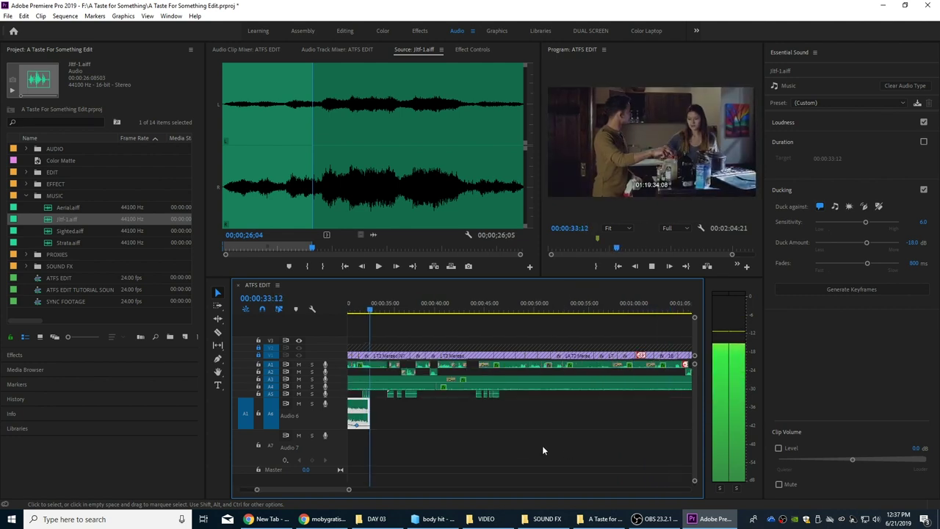
{"action": "key", "text": "space"}
{"action": "key", "text": "minus"}
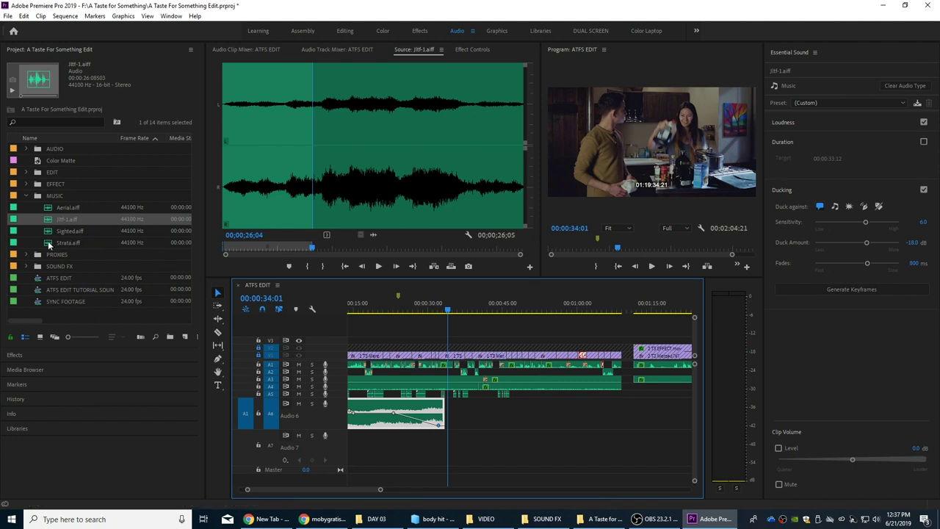
Audition the later sections of Jltf-1.aiff in the source monitor
{"action": "left_click", "coordinate": [360, 128]}
{"action": "key", "text": "space"}
{"action": "left_click", "coordinate": [432, 107]}
{"action": "key", "text": "space"}
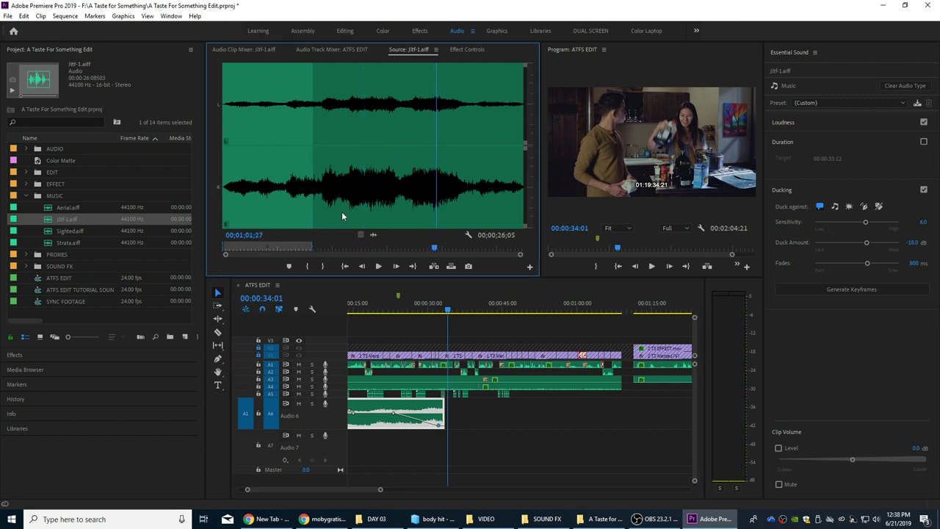
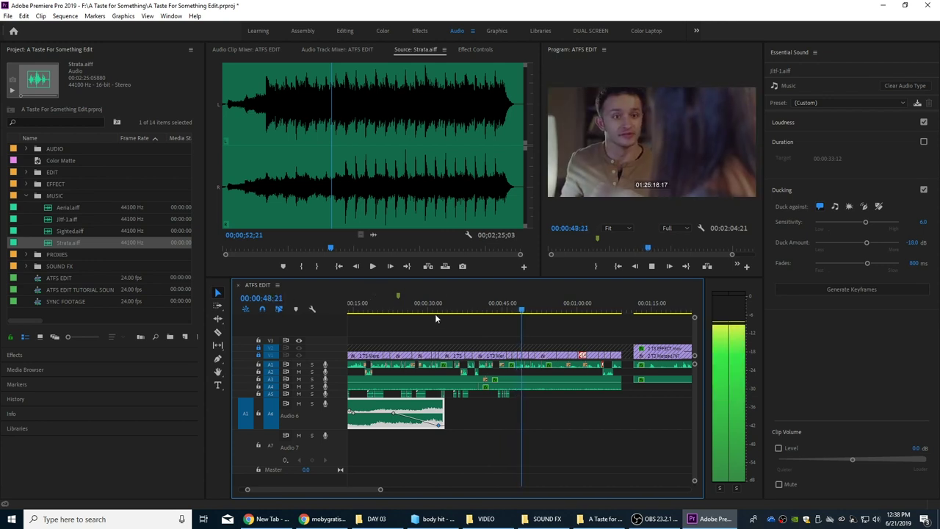
Play the sequence from 00:00:50:15 through the kitchen scene to look for the next music cue
{"action": "key", "text": "space"}
{"action": "left_click", "coordinate": [530, 317]}
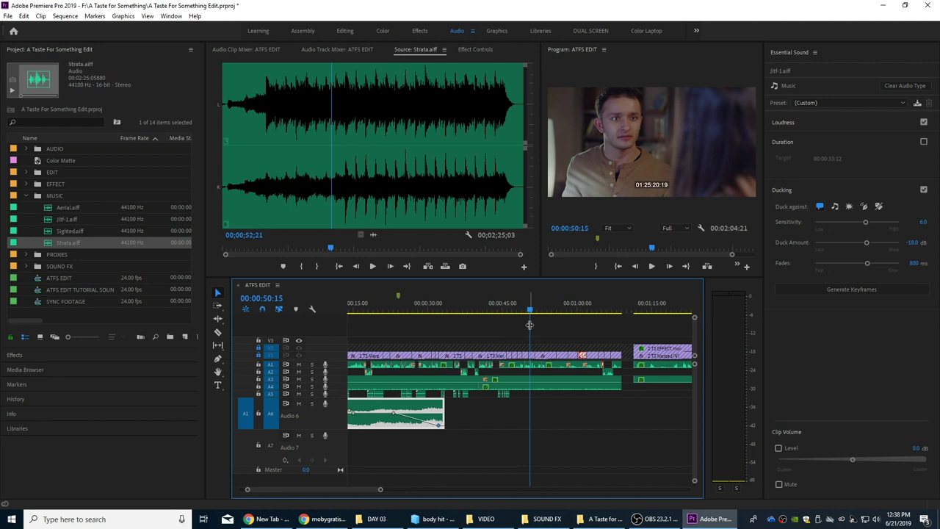
{"action": "key", "text": "space"}
{"action": "key", "text": "equal"}
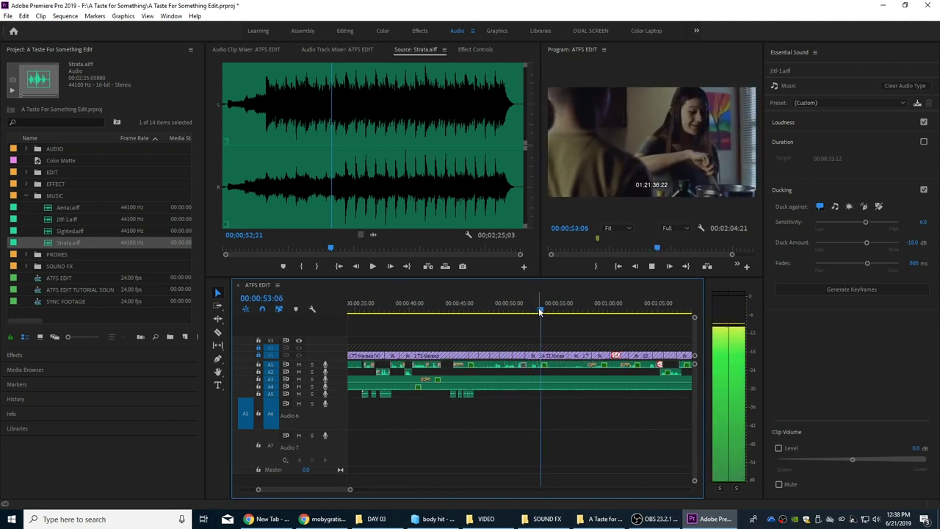
{"action": "key", "text": "space"}
Audition the opening of Strata.aiff and mark an in point at 00;00;20;19, just before the loud section starts
{"action": "left_click", "coordinate": [46, 245]}
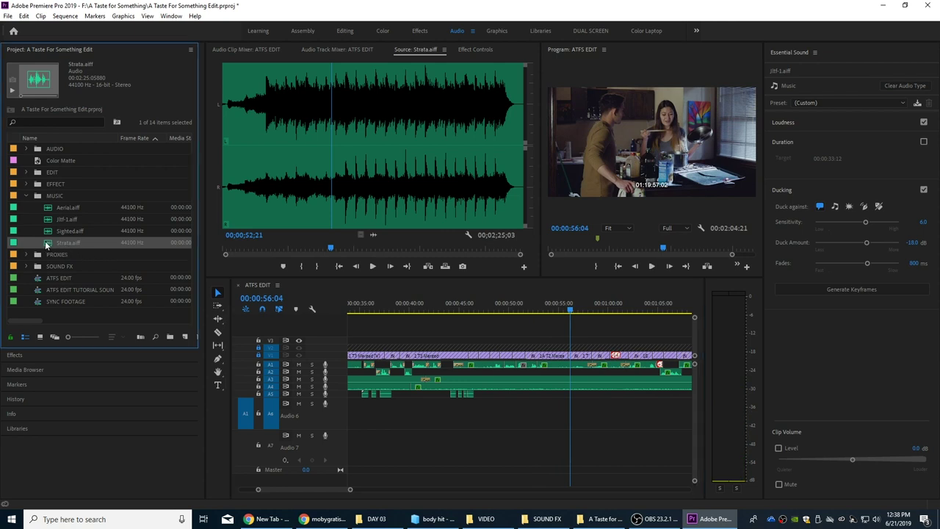
{"action": "left_click", "coordinate": [252, 103]}
{"action": "key", "text": "space"}
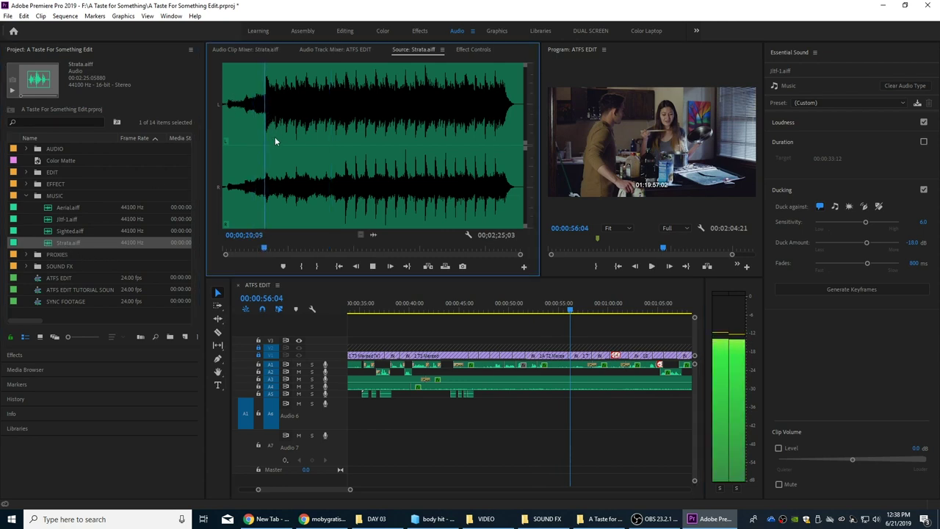
{"action": "key", "text": "space"}
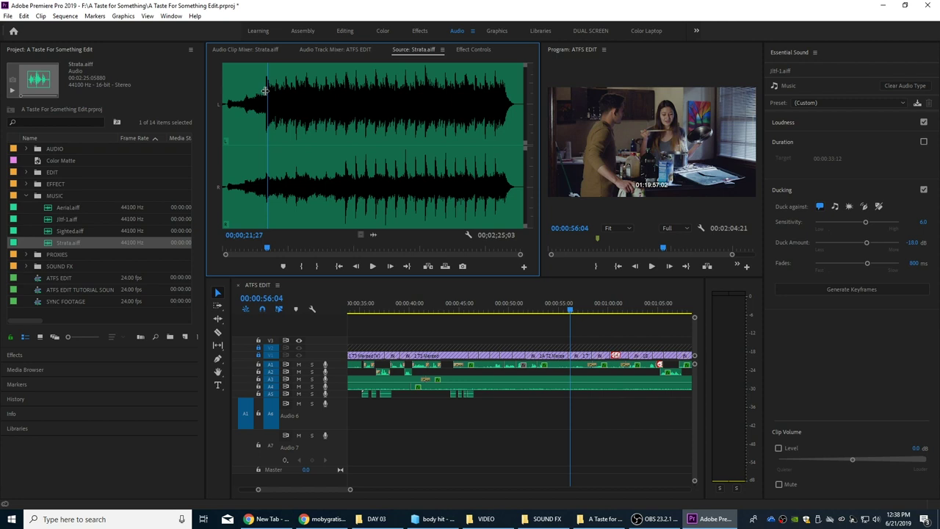
{"action": "scroll", "coordinate": [265, 90], "scroll_direction": "up", "scroll_amount": 5}
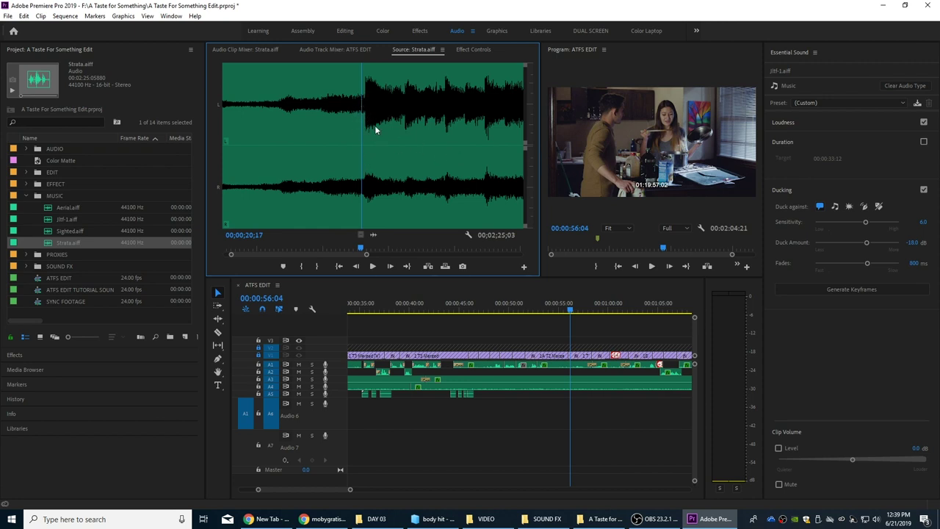
{"action": "key", "text": "space"}
{"action": "key", "text": "space"}
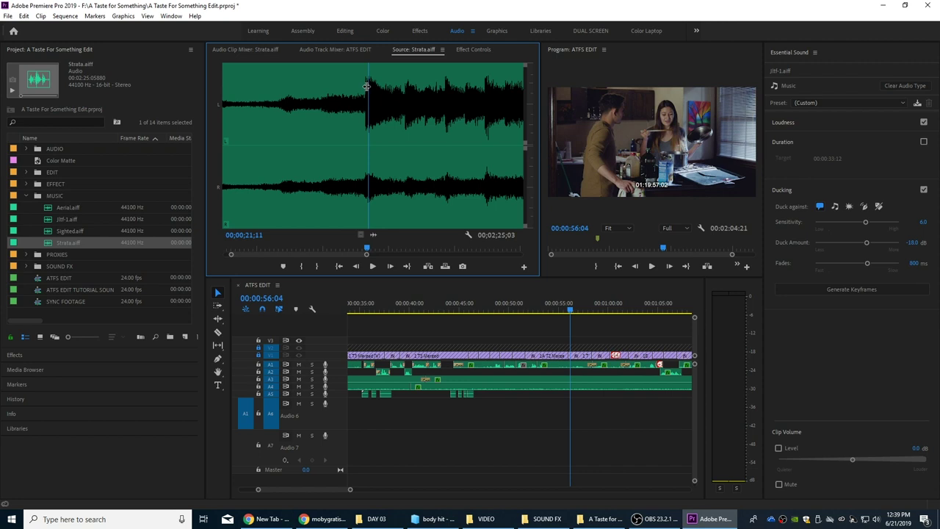
{"action": "key", "text": "i"}
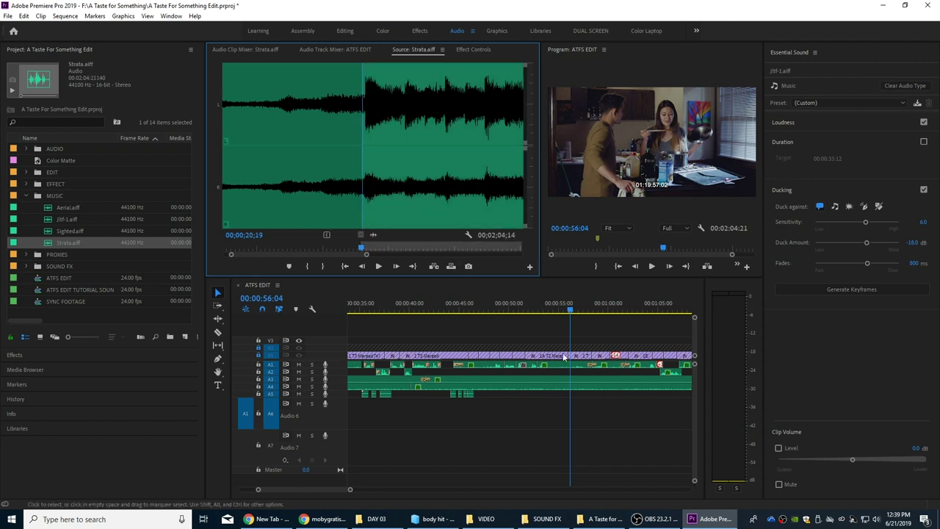
Play the end of the dialogue scene and park the playhead at 00:01:04:04 for the new music cue
{"action": "mouse_move", "coordinate": [564, 311]}
{"action": "left_mouse_down"}
{"action": "mouse_move", "coordinate": [606, 313]}
{"action": "mouse_move", "coordinate": [566, 310]}
{"action": "mouse_move", "coordinate": [576, 312]}
{"action": "left_mouse_up"}
{"action": "key", "text": "minus"}
{"action": "key", "text": "space"}
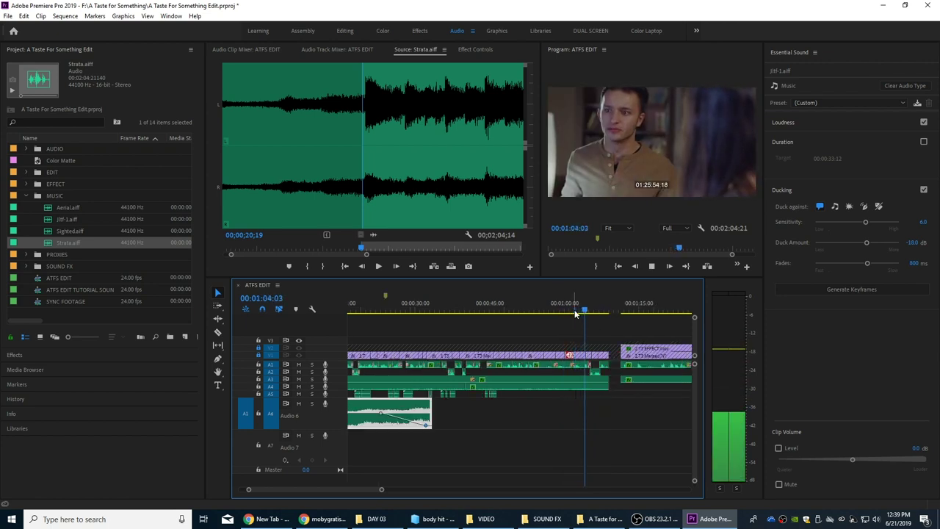
{"action": "key", "text": "space"}
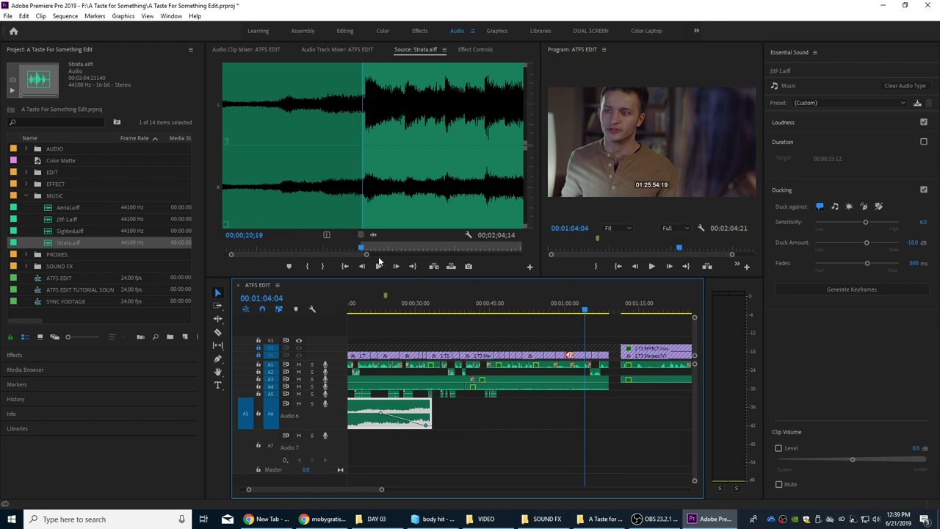
Mark an out point at 00;00;37;02 in Strata.aiff and overwrite the marked section onto track A6 at 00:01:04:04
{"action": "key", "text": "End"}
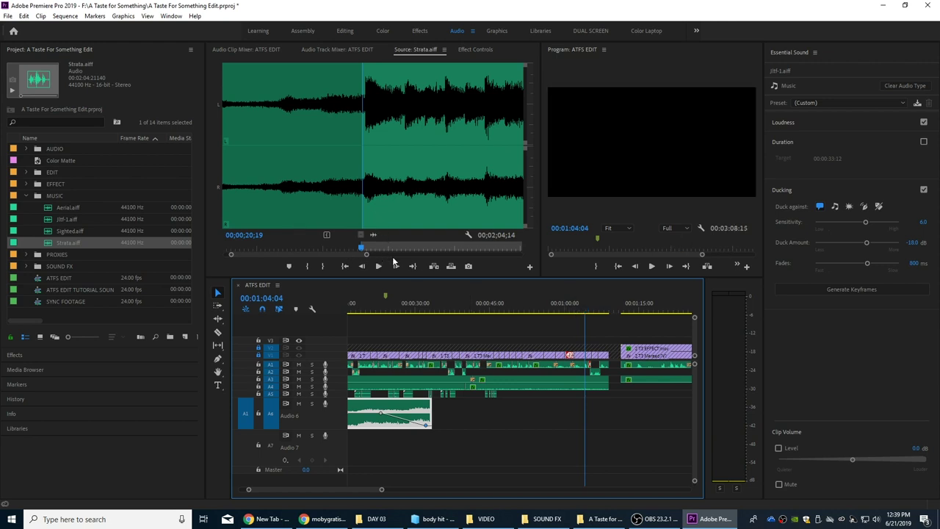
{"action": "key", "text": "ctrl+z"}
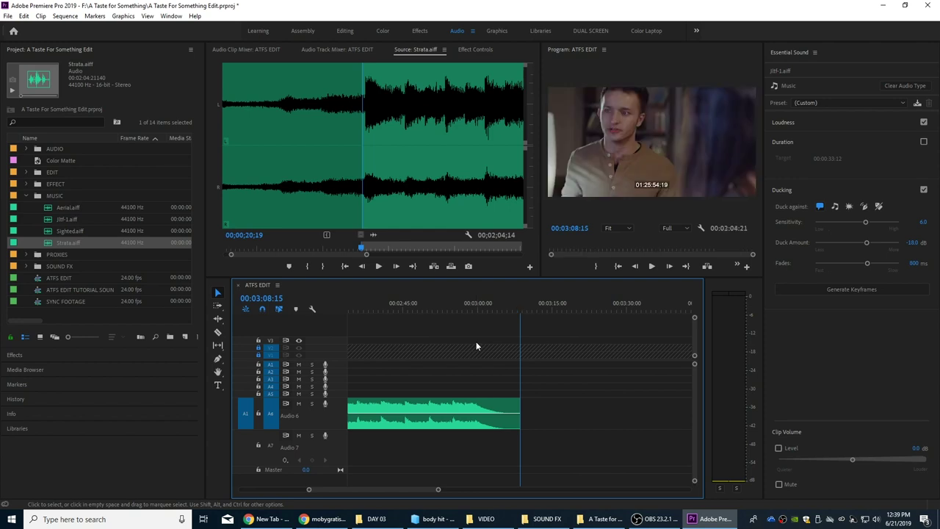
{"action": "left_click", "coordinate": [426, 76]}
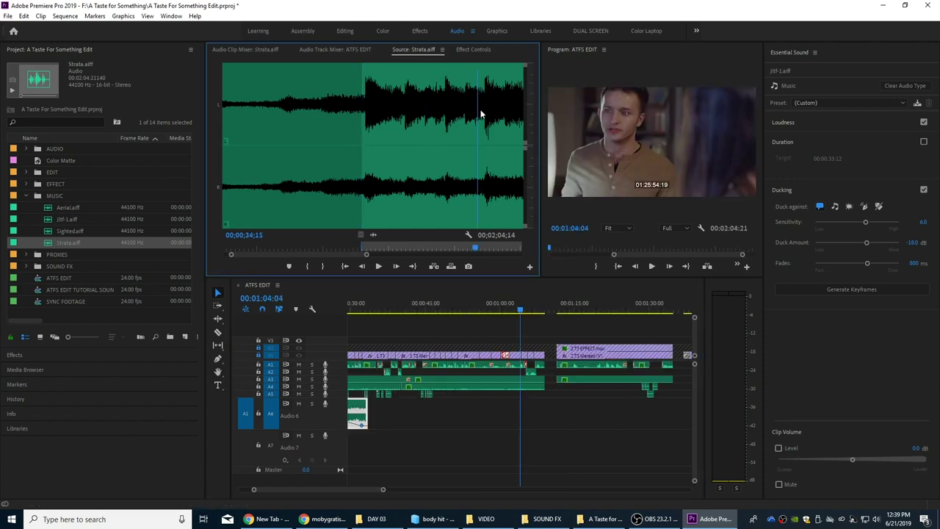
{"action": "key", "text": "o"}
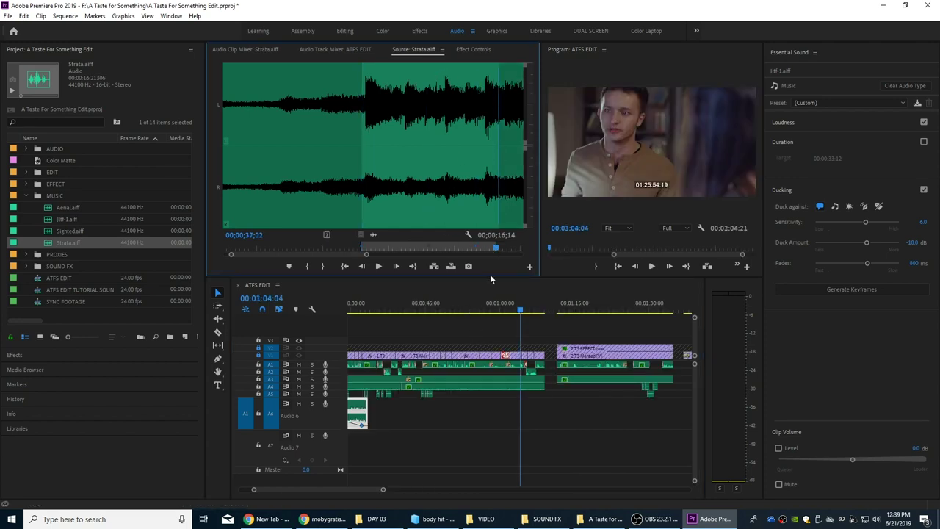
{"action": "key", "text": "."}
Play the sequence from 00:01:03:19 to check the timing of the Strata clip's entrance
{"action": "left_click", "coordinate": [520, 307]}
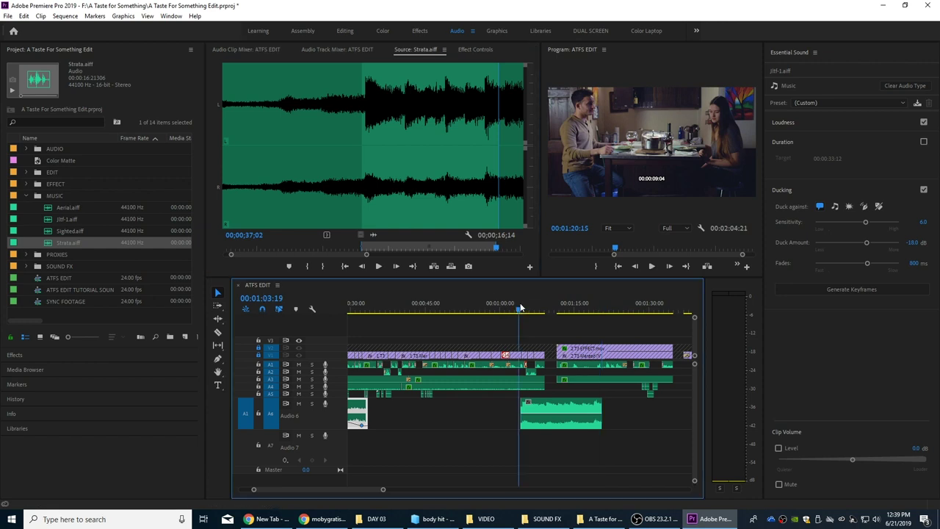
{"action": "key", "text": "="}
{"action": "key", "text": "="}
{"action": "key", "text": "="}
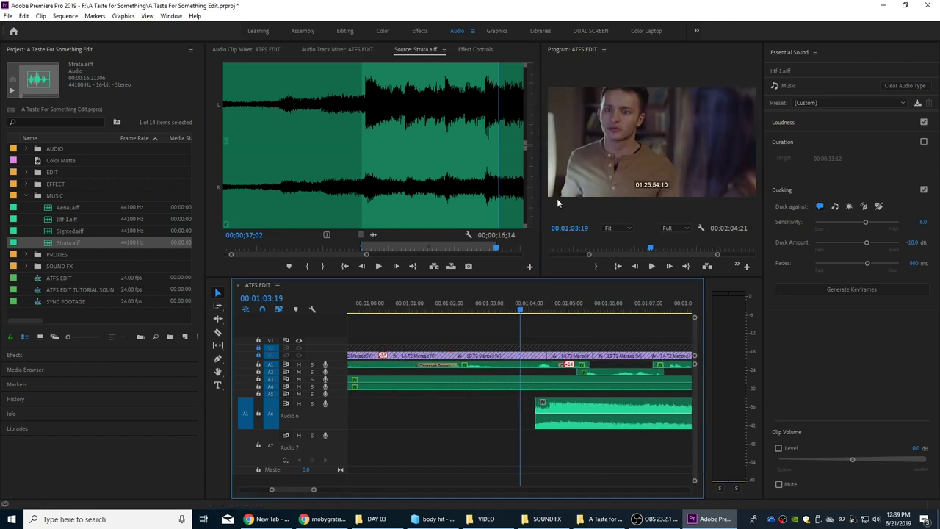
{"action": "key", "text": "space"}
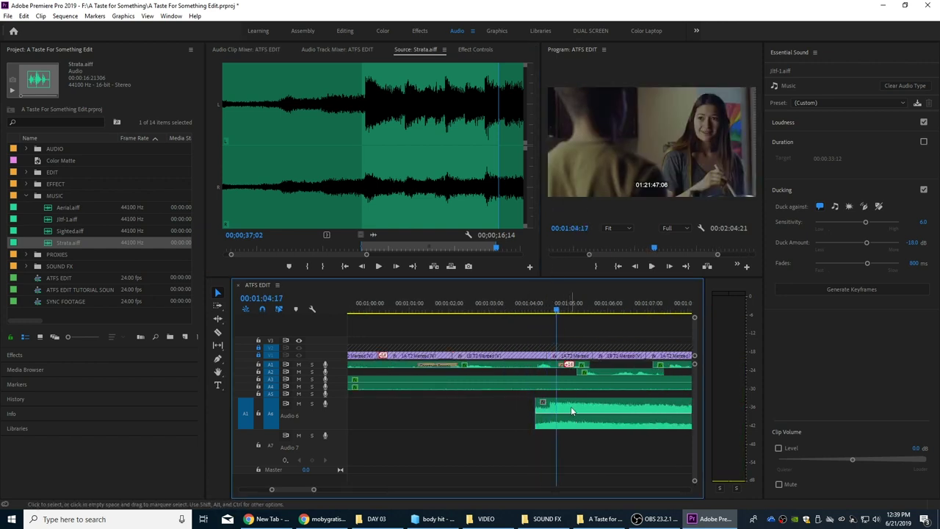
Nudge the Strata clip on A6 a few frames earlier and replay its entrance
{"action": "left_click", "coordinate": [572, 412]}
{"action": "key", "text": "alt+Left"}
{"action": "key", "text": "alt+Left"}
{"action": "key", "text": "alt+Left"}
{"action": "key", "text": "alt+Left"}
{"action": "key", "text": "alt+Left"}
{"action": "key", "text": "alt+Left"}
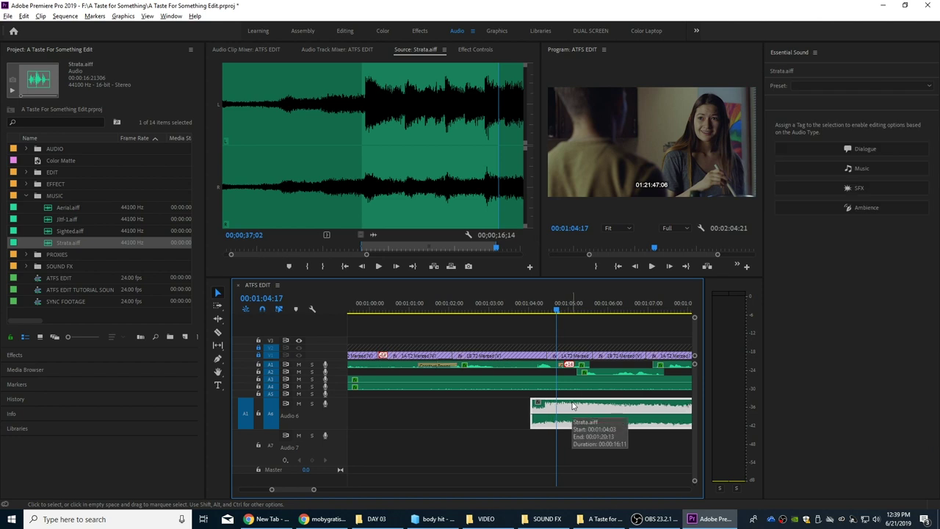
{"action": "left_click", "coordinate": [518, 304]}
{"action": "key", "text": "space"}
{"action": "key", "text": "space"}
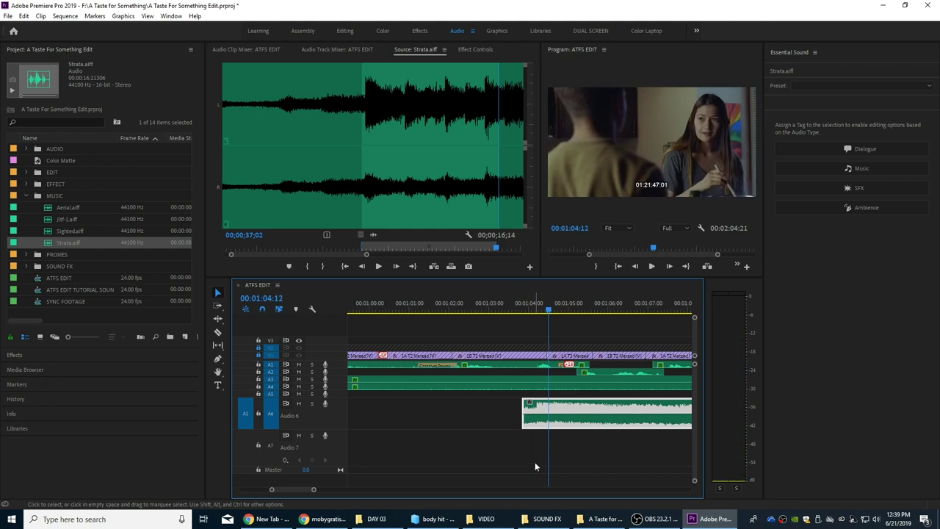
Extend the Strata clip's start back to about 00:01:01:03 and lower its gain by 6 dB
{"action": "left_click_drag", "start_coordinate": [526, 404], "coordinate": [414, 404]}
{"action": "left_click", "coordinate": [492, 305]}
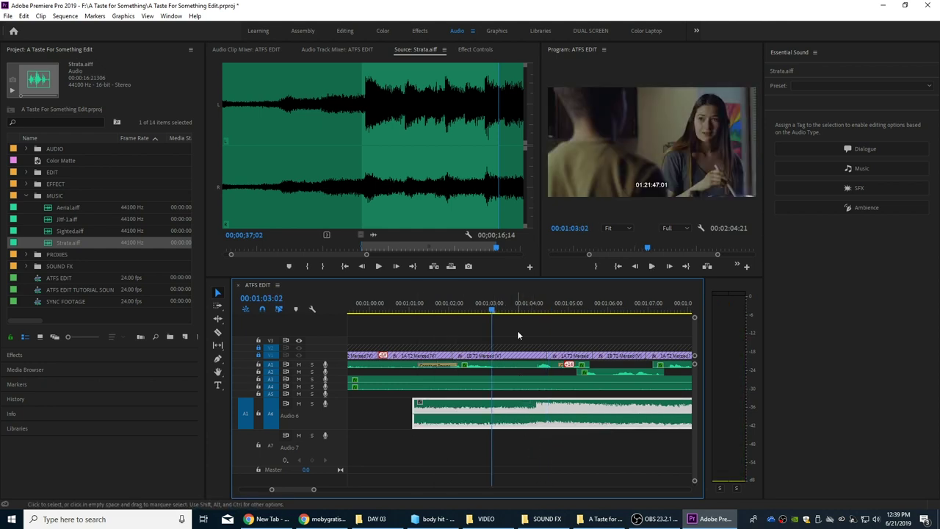
{"action": "key", "text": "g"}
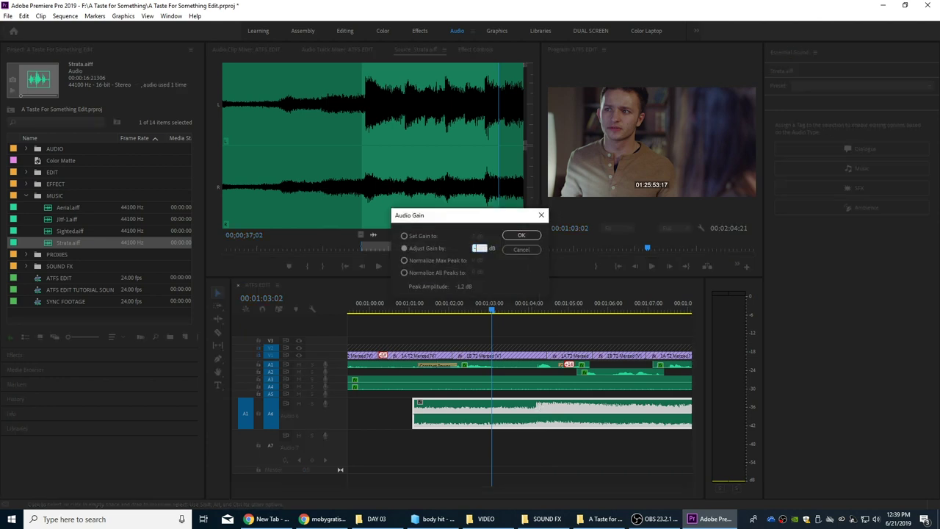
{"action": "key", "text": "Return"}
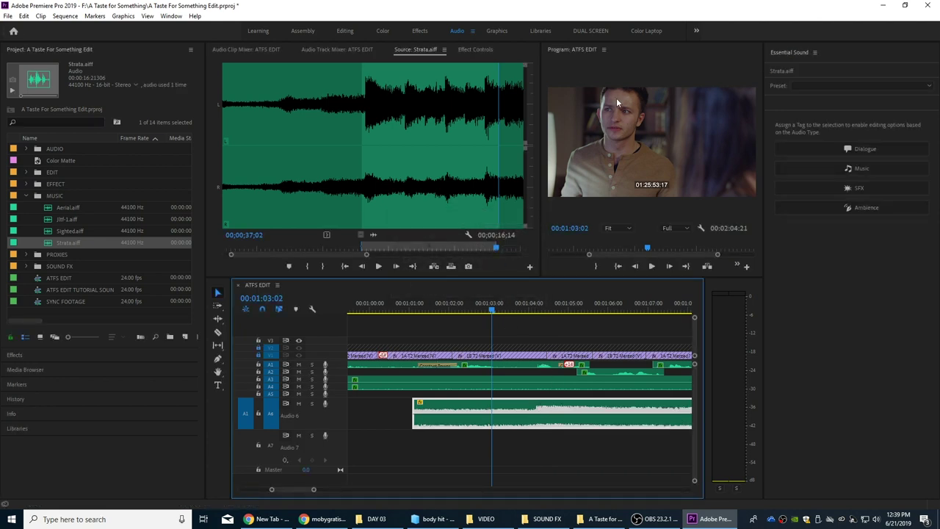
Play the quieter Strata entrance, shift the clip about 15 frames earlier and replay it against the dialogue
{"action": "key", "text": "space"}
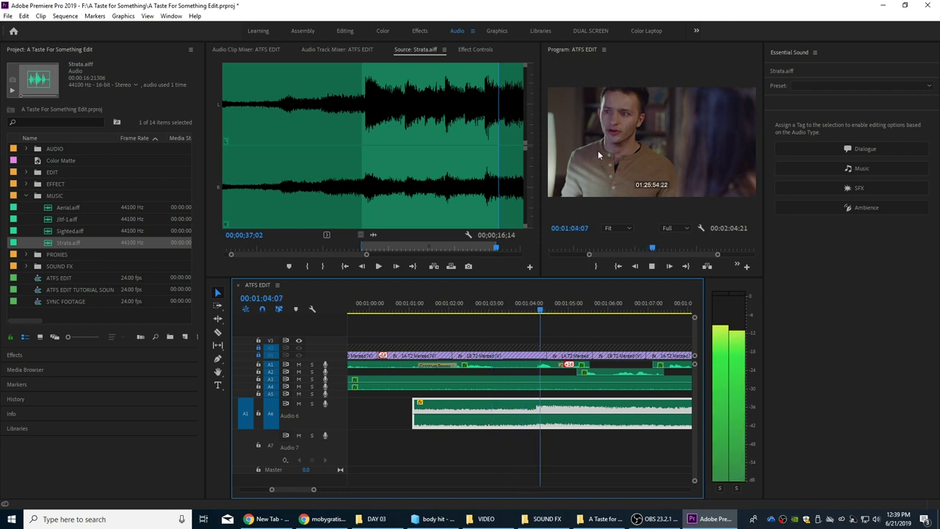
{"action": "key", "text": "space"}
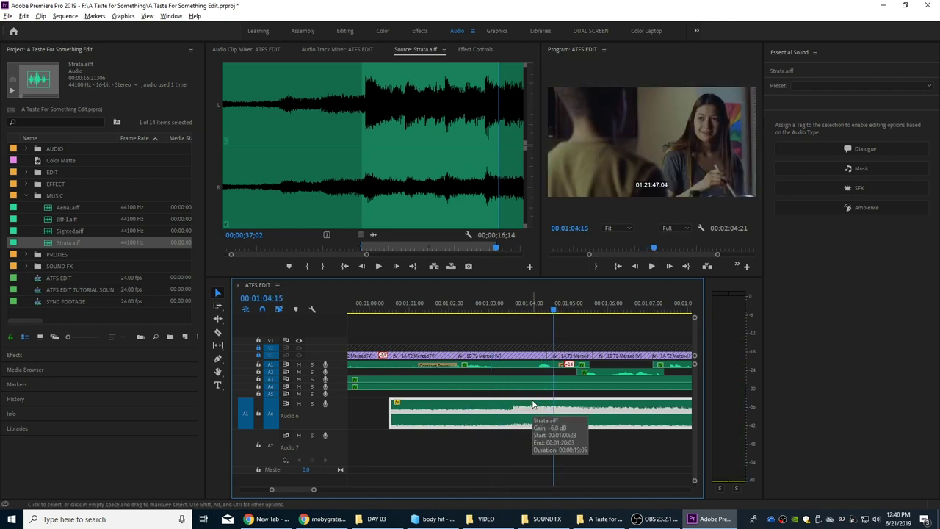
{"action": "left_click", "coordinate": [477, 304]}
{"action": "key", "text": "space"}
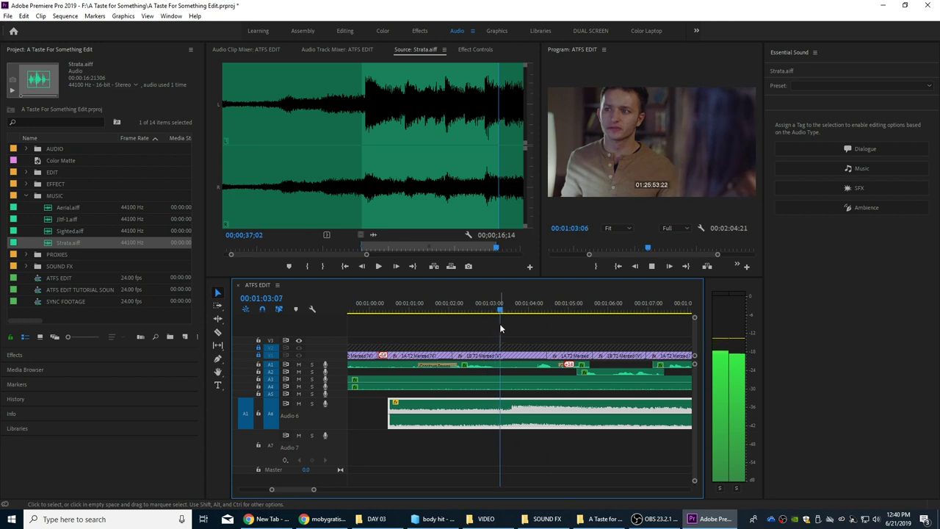
{"action": "key", "text": "space"}
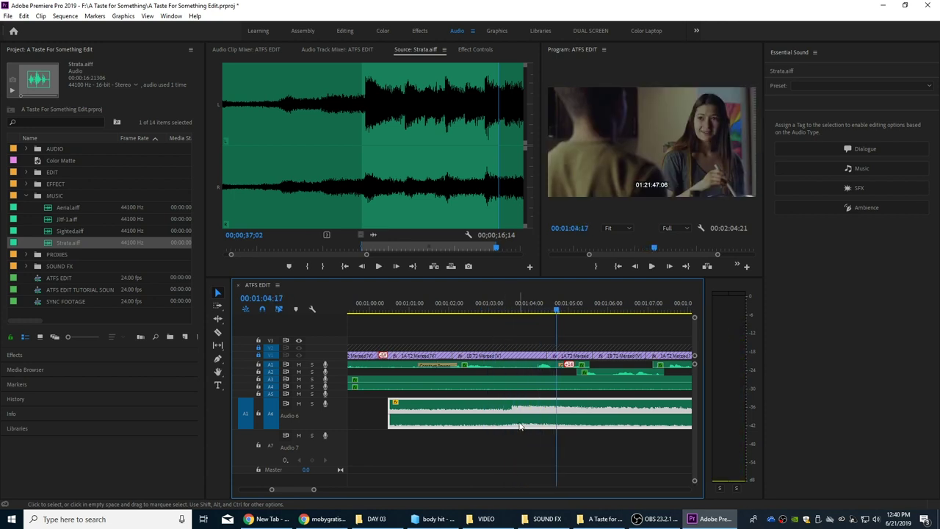
{"action": "key", "text": "minus"}
{"action": "key", "text": "minus"}
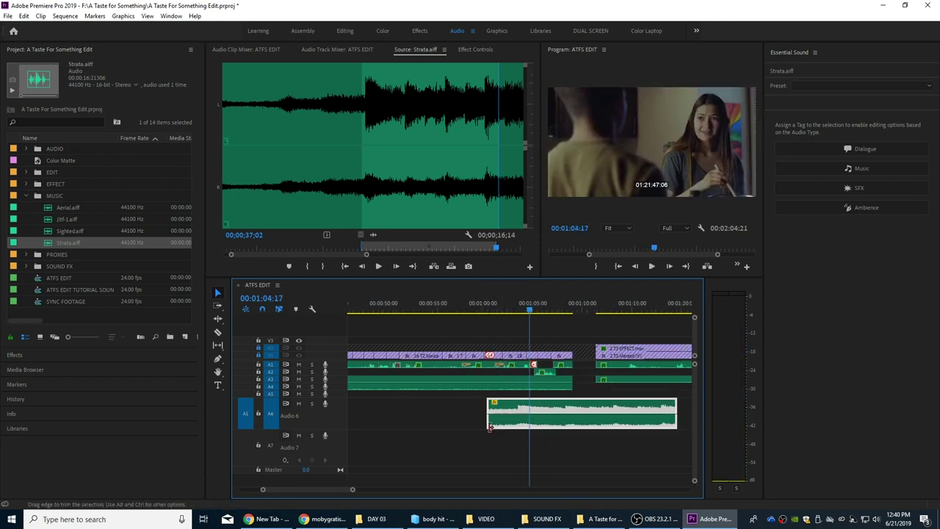
Extend the Strata clip's start on A6 back to about 00:00:42:19 and play the longer intro under the dialogue
{"action": "left_click_drag", "start_coordinate": [490, 406], "coordinate": [353, 409]}
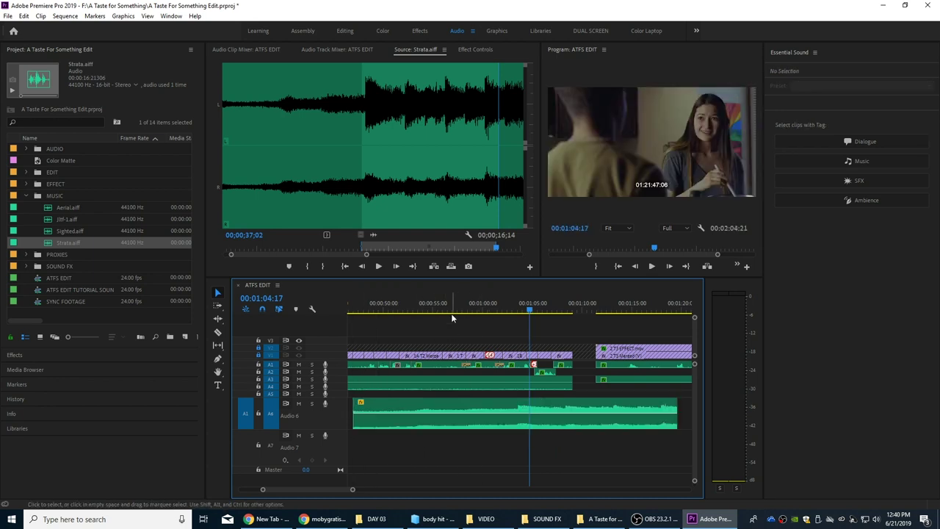
{"action": "key", "text": "minus"}
{"action": "left_click_drag", "start_coordinate": [440, 410], "coordinate": [409, 405]}
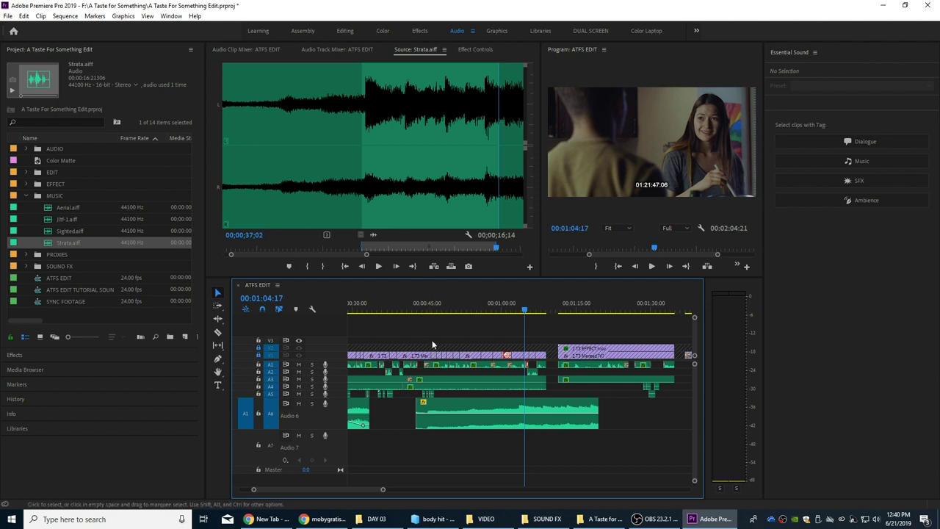
{"action": "left_click", "coordinate": [416, 307]}
{"action": "key", "text": "space"}
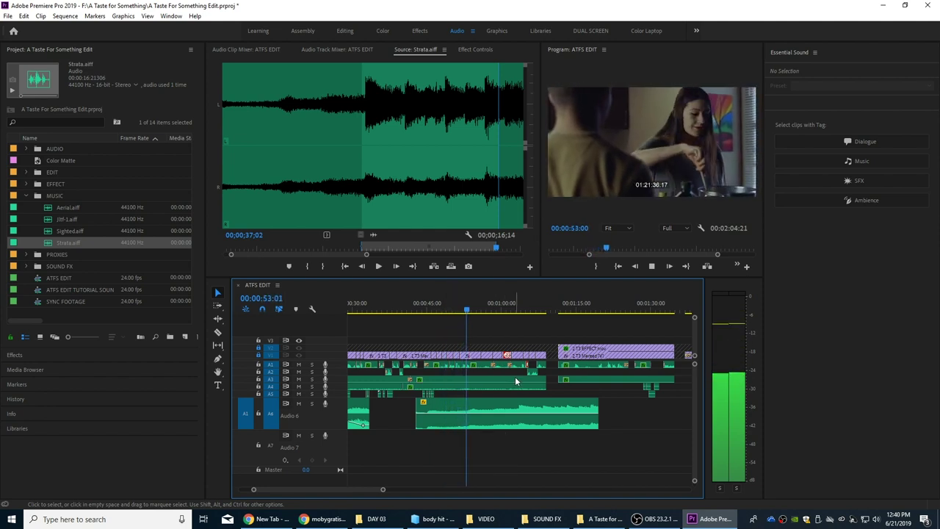
{"action": "key", "text": "space"}
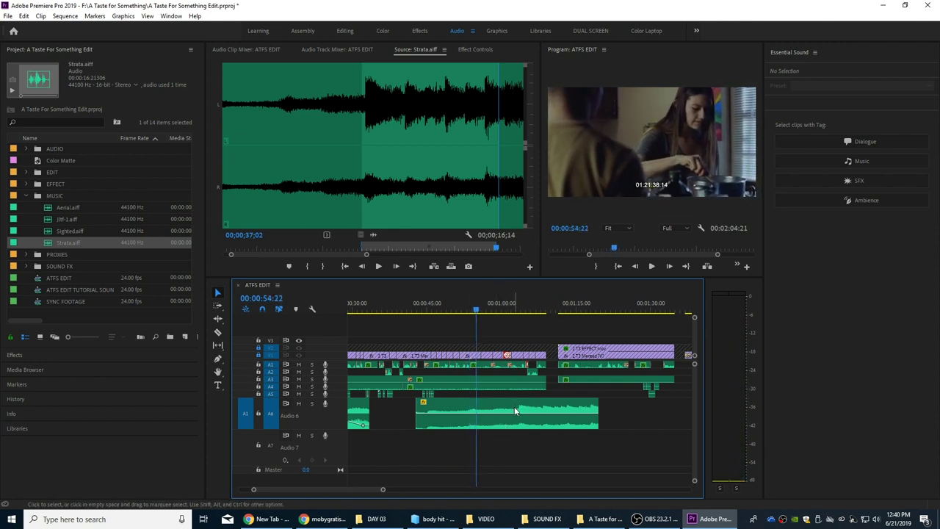
Tag the Strata clip as Music, enable ducking against dialogue and generate the ducking keyframes
{"action": "left_click", "coordinate": [515, 411]}
{"action": "left_click", "coordinate": [881, 171]}
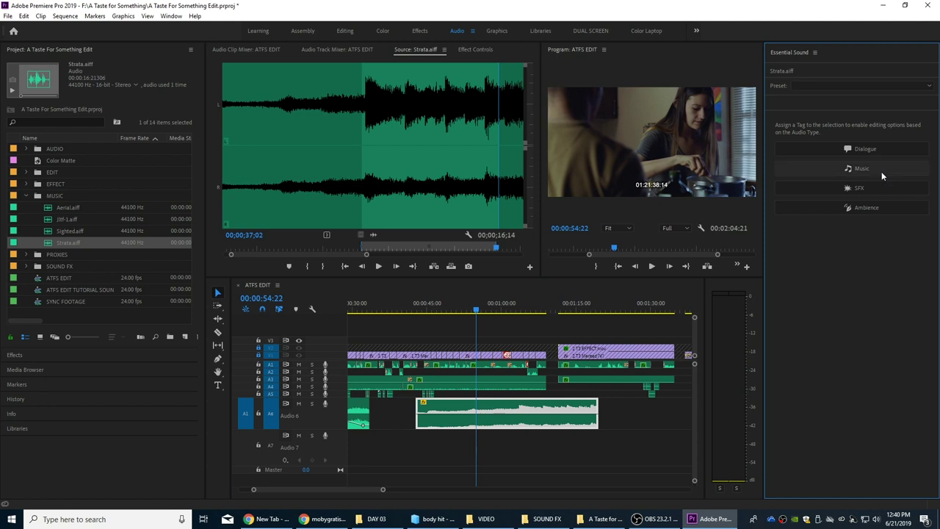
{"action": "left_click", "coordinate": [882, 171]}
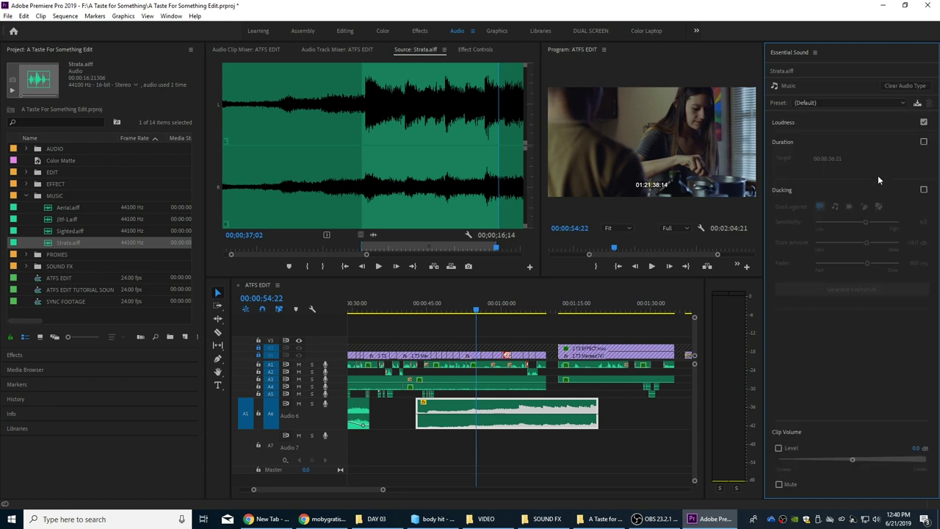
{"action": "left_click", "coordinate": [924, 190]}
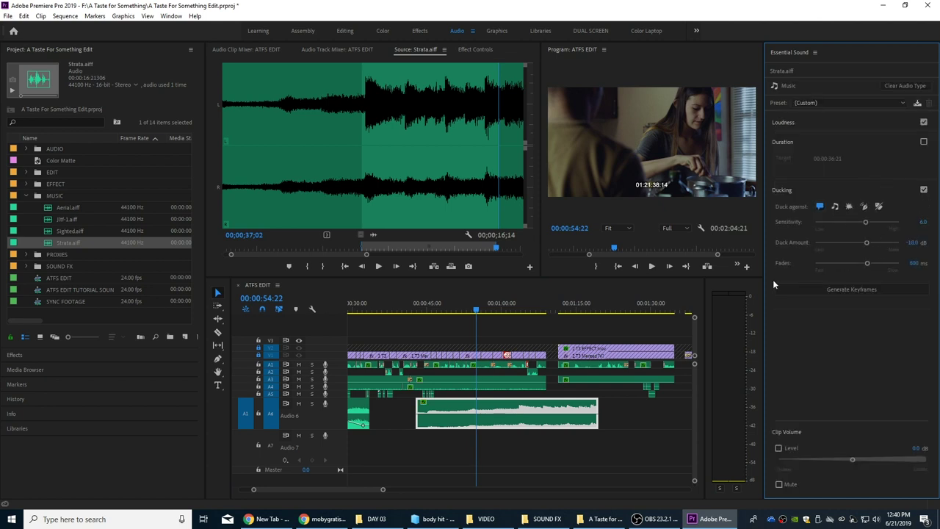
{"action": "left_click", "coordinate": [837, 288]}
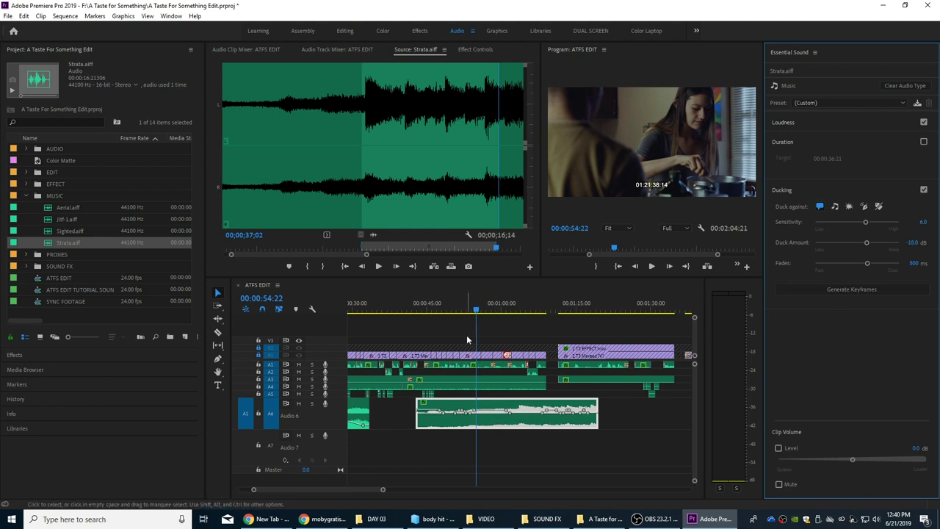
Try a fade-in by lowering the ducked Strata clip's first volume keyframe, and play it through to about 00:01:05
{"action": "left_click", "coordinate": [423, 310]}
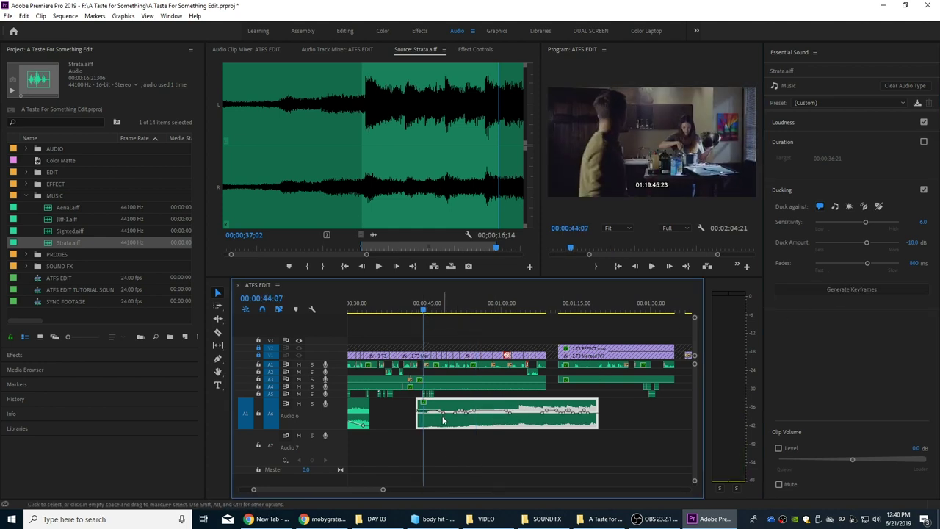
{"action": "key", "text": "="}
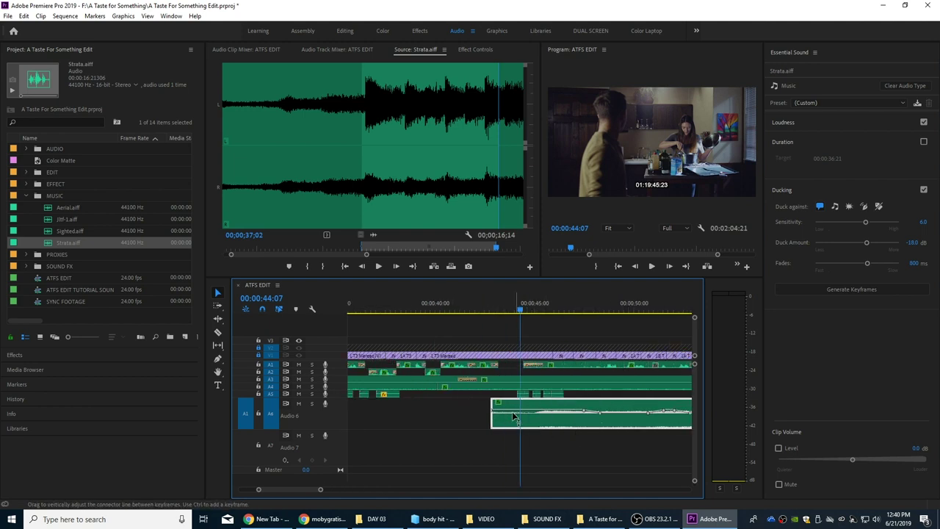
{"action": "left_click_drag", "start_coordinate": [496, 416], "coordinate": [496, 426]}
{"action": "left_click", "coordinate": [484, 311]}
{"action": "key", "text": "space"}
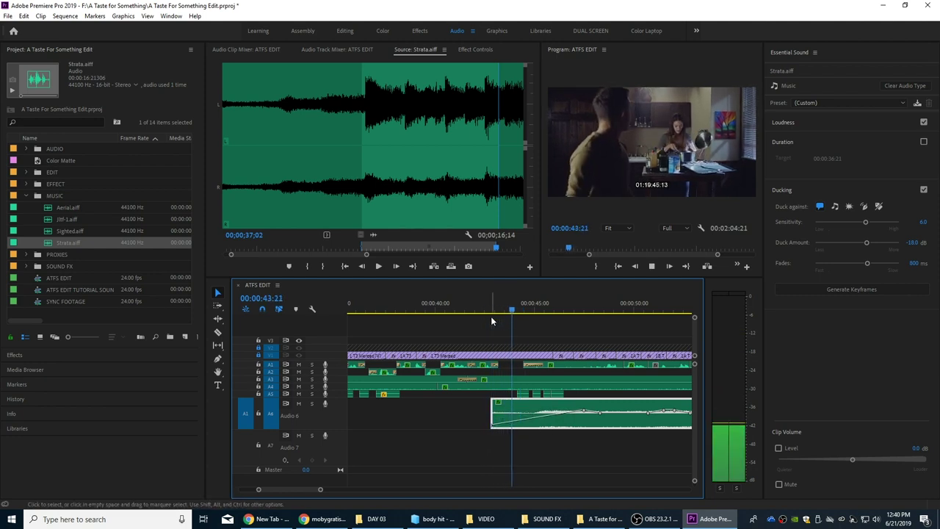
{"action": "key", "text": "space"}
{"action": "left_click", "coordinate": [485, 311]}
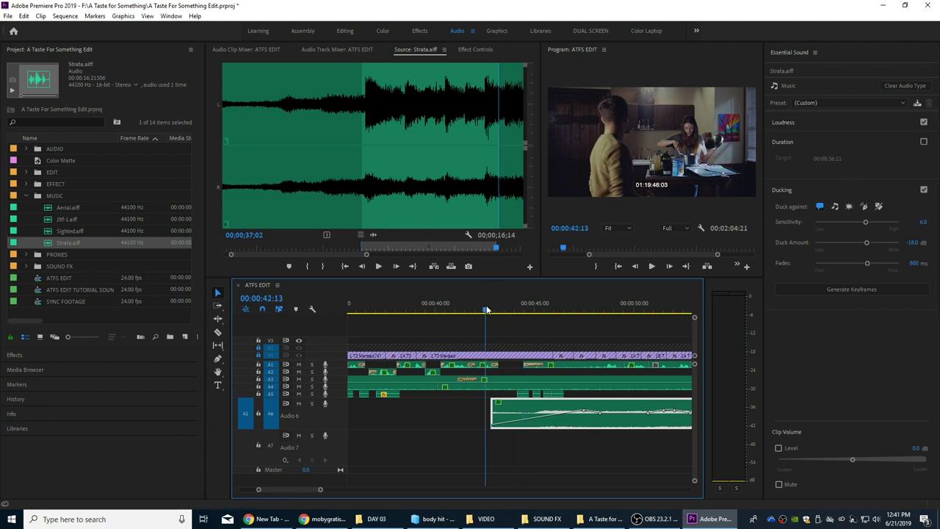
{"action": "key", "text": "space"}
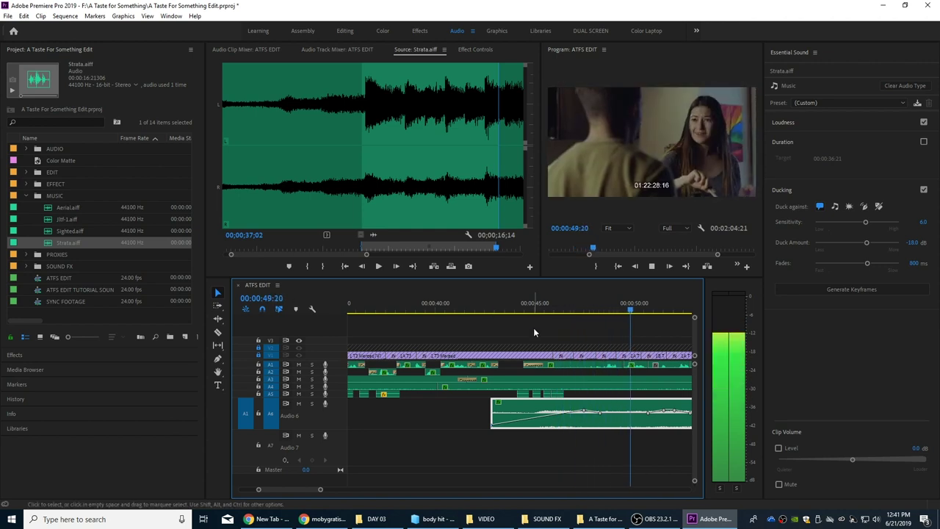
{"action": "key", "text": "minus"}
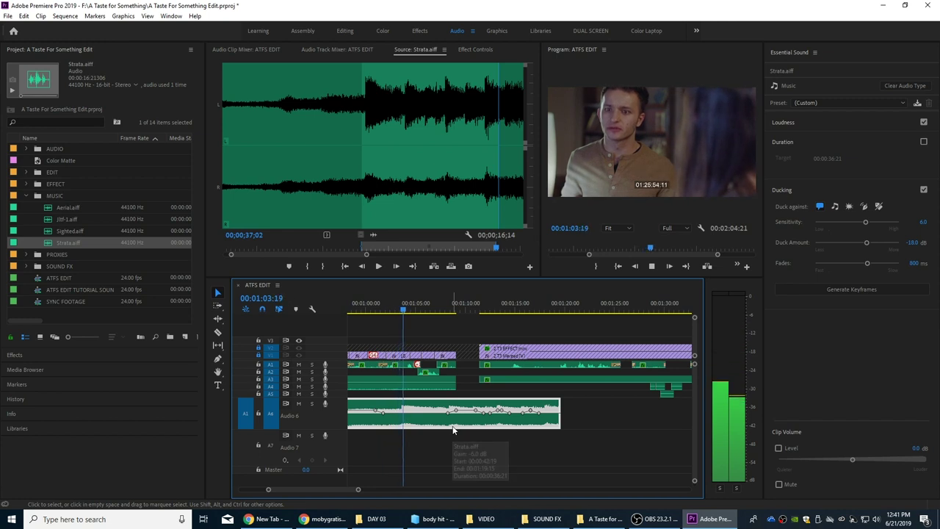
{"action": "key", "text": "space"}
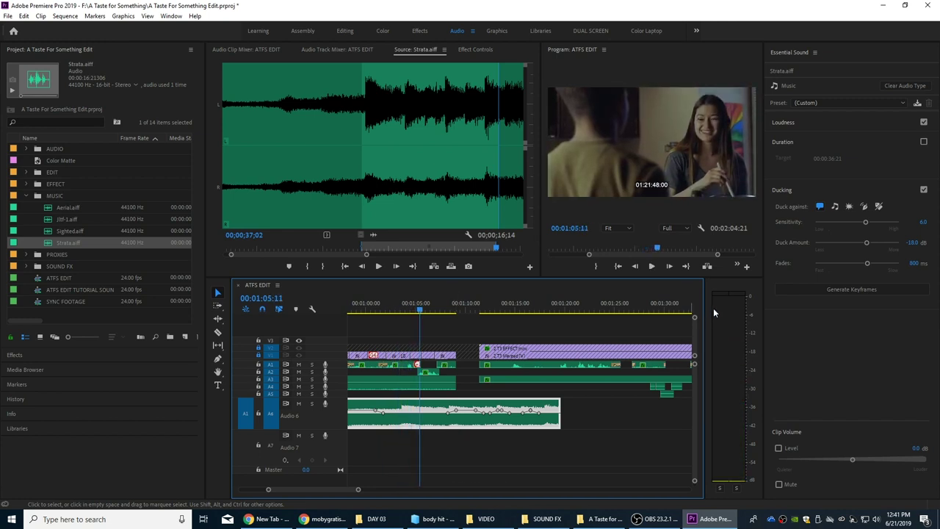
Turn off ducking on the Strata clip and try a manual fade-in with two volume keyframes at its start
{"action": "left_click", "coordinate": [924, 190]}
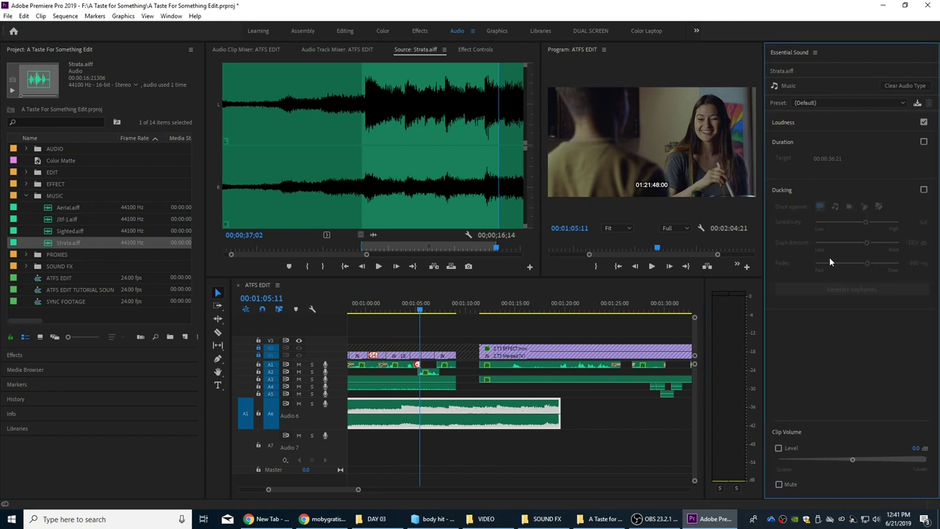
{"action": "left_click", "coordinate": [424, 308]}
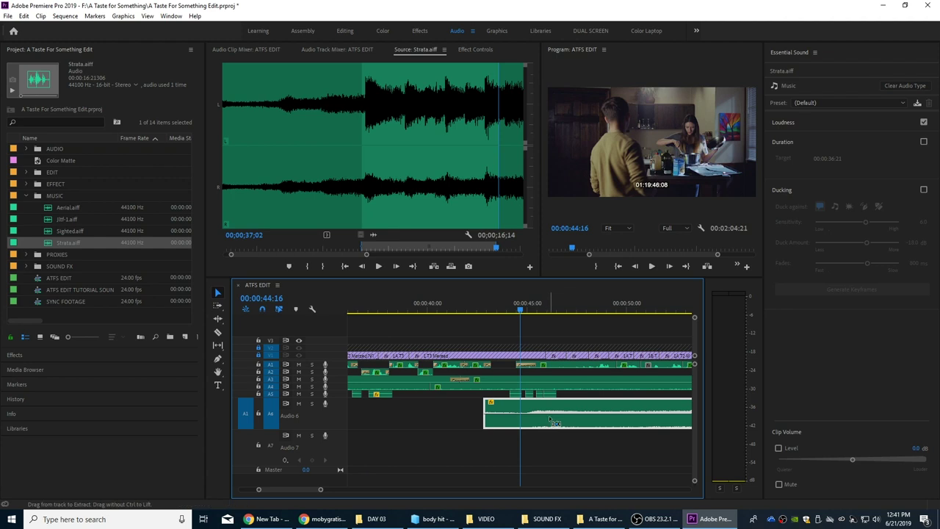
{"action": "left_click", "coordinate": [550, 413], "text": "ctrl"}
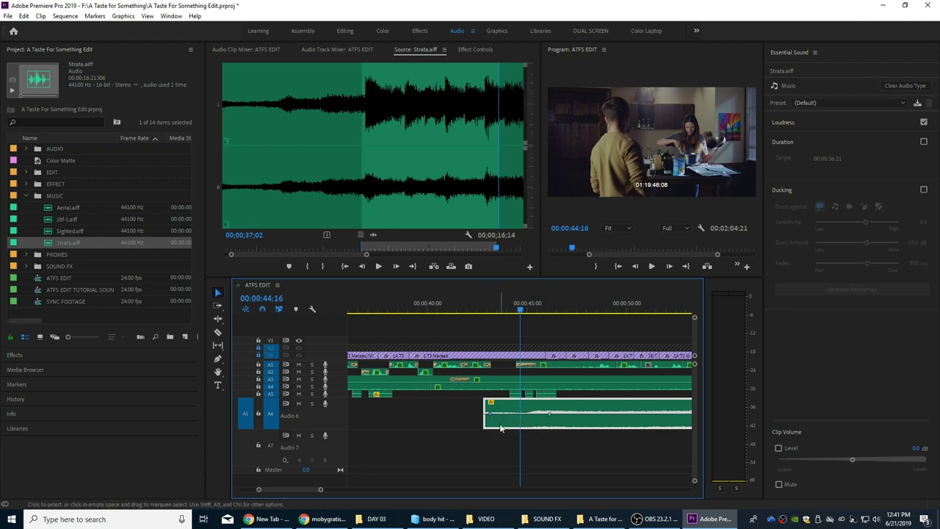
{"action": "left_click_drag", "start_coordinate": [489, 412], "coordinate": [488, 428]}
{"action": "left_click", "coordinate": [482, 310]}
{"action": "key", "text": "space"}
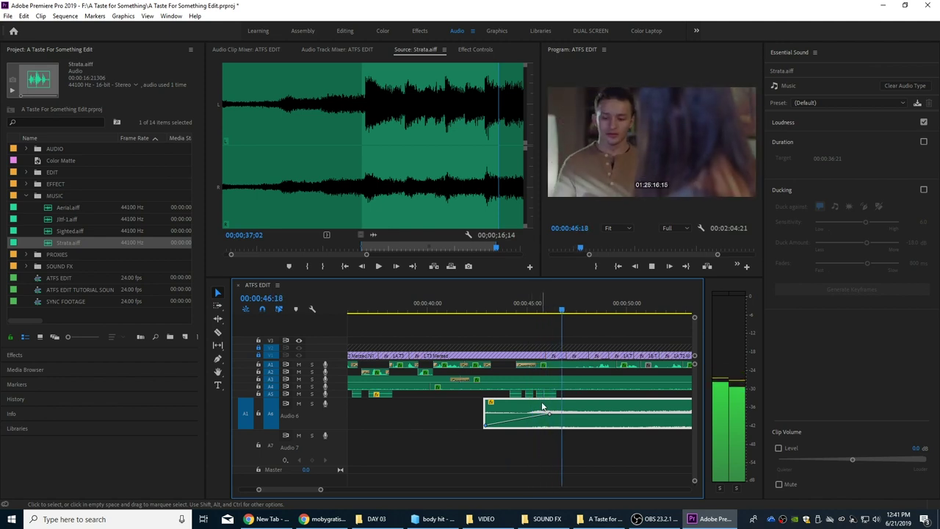
{"action": "key", "text": "space"}
{"action": "left_click_drag", "start_coordinate": [550, 415], "coordinate": [550, 413]}
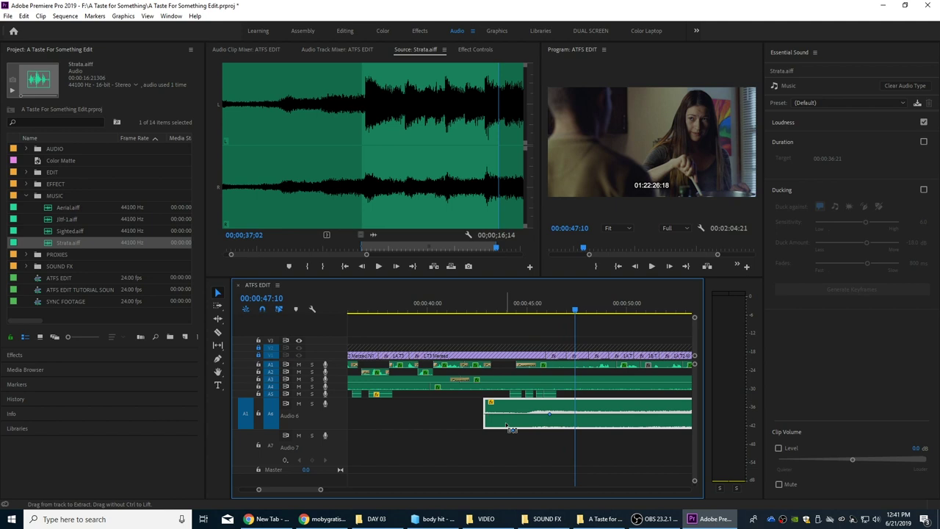
Apply the default Constant Power audio transition to the Strata clip and play its entrance from 00:00:42:19
{"action": "key", "text": "j"}
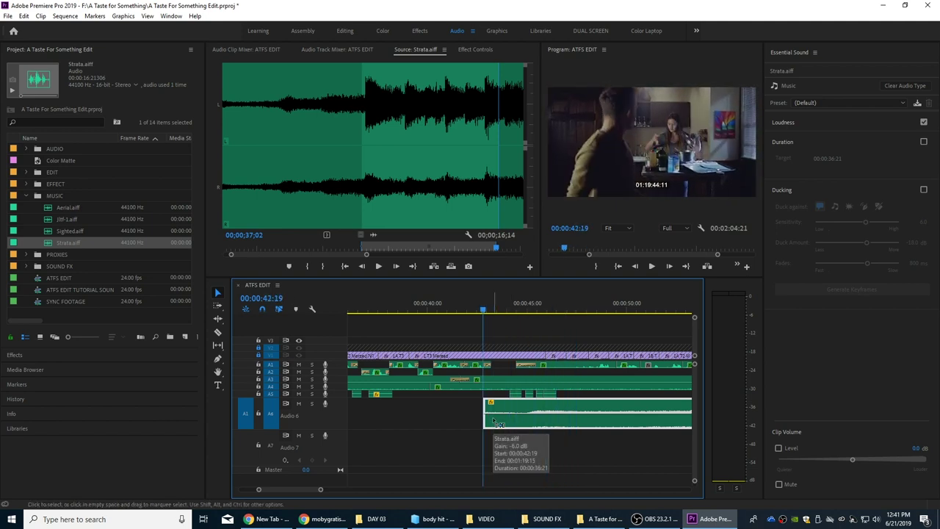
{"action": "key", "text": "ctrl+shift+d"}
{"action": "key", "text": "space"}
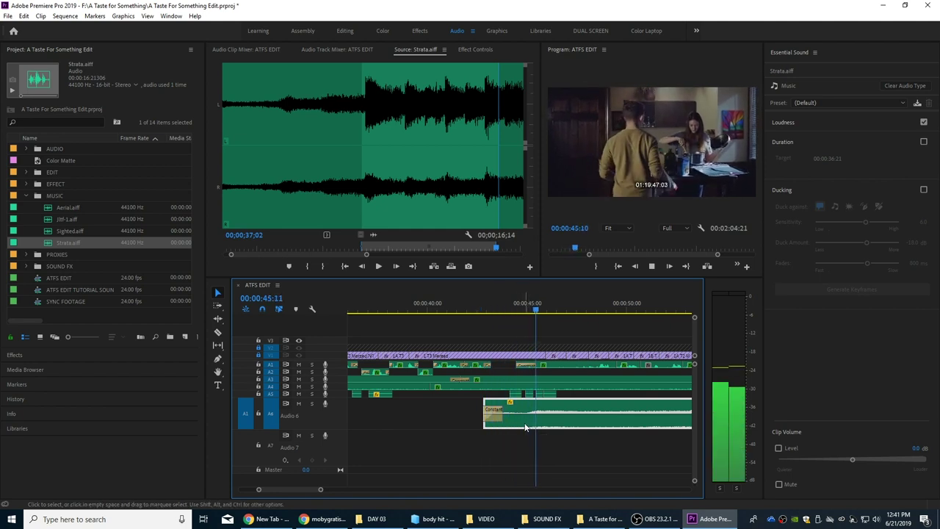
{"action": "key", "text": "space"}
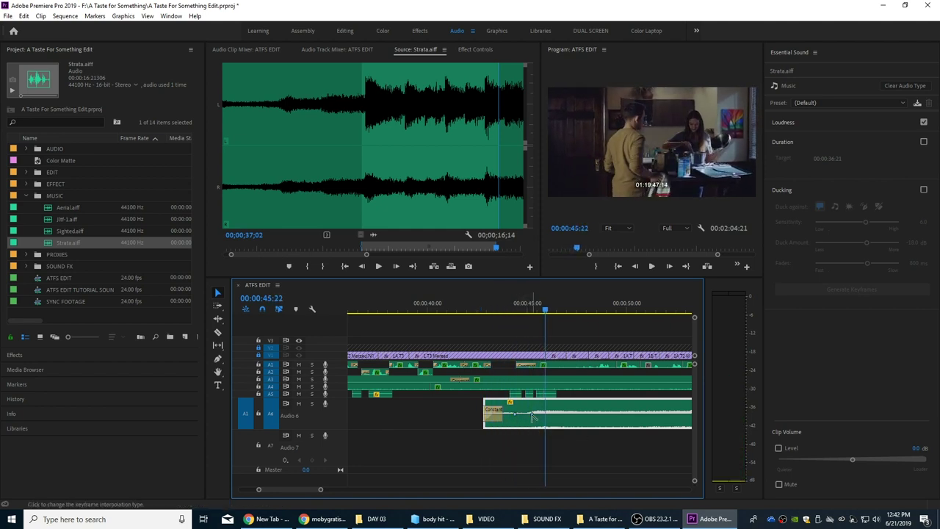
Lower the Strata level with a volume keyframe at about 00:00:45:19, just after the opening transition, and play the result
{"action": "left_click_drag", "start_coordinate": [533, 419], "coordinate": [541, 419]}
{"action": "left_click", "coordinate": [511, 302]}
{"action": "key", "text": "space"}
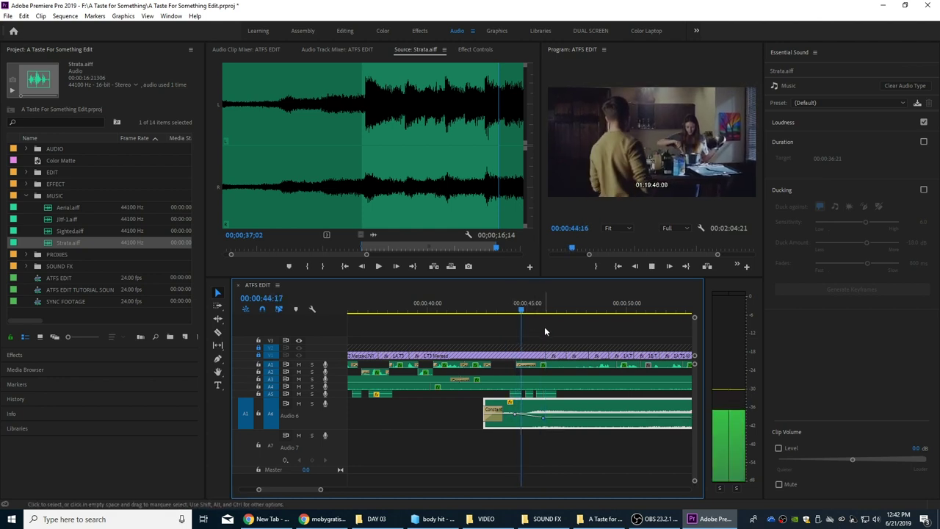
{"action": "key", "text": "minus"}
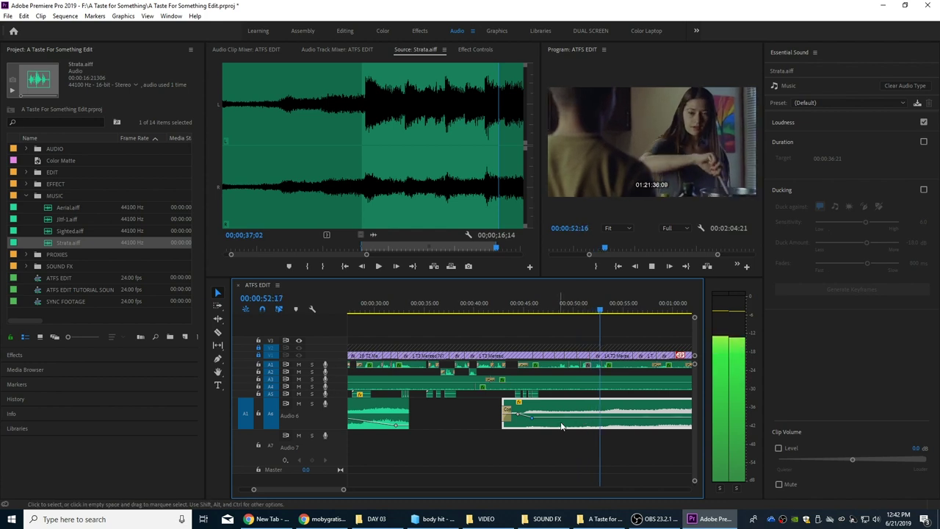
{"action": "key", "text": "space"}
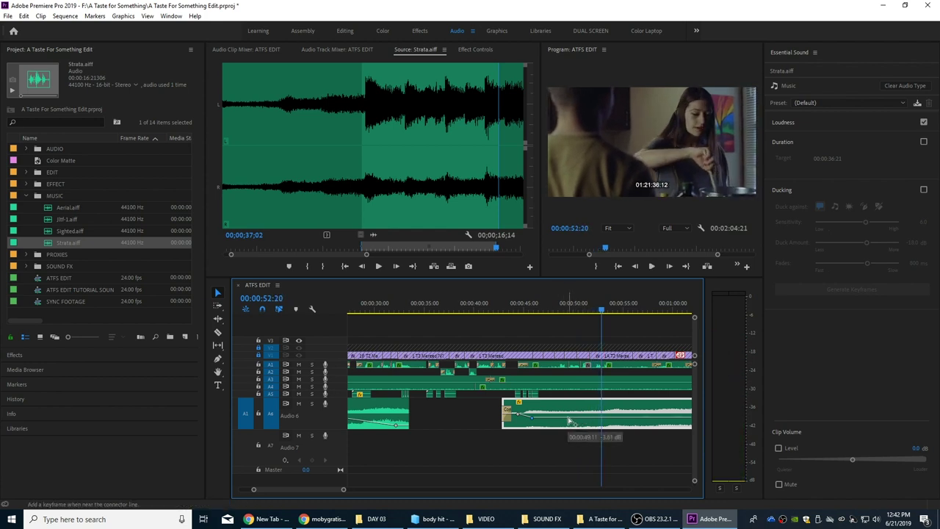
Add Strata volume keyframes at about 00:00:49:11 and 00:00:53:05, lower the second one further, and play through to about 00:01:05
{"action": "left_click", "coordinate": [605, 421], "text": "ctrl"}
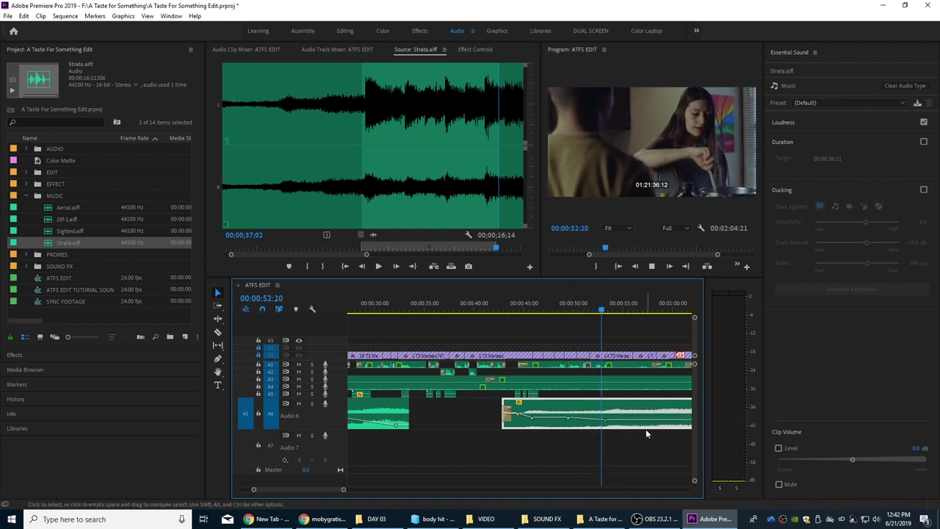
{"action": "key", "text": "space"}
{"action": "key", "text": "space"}
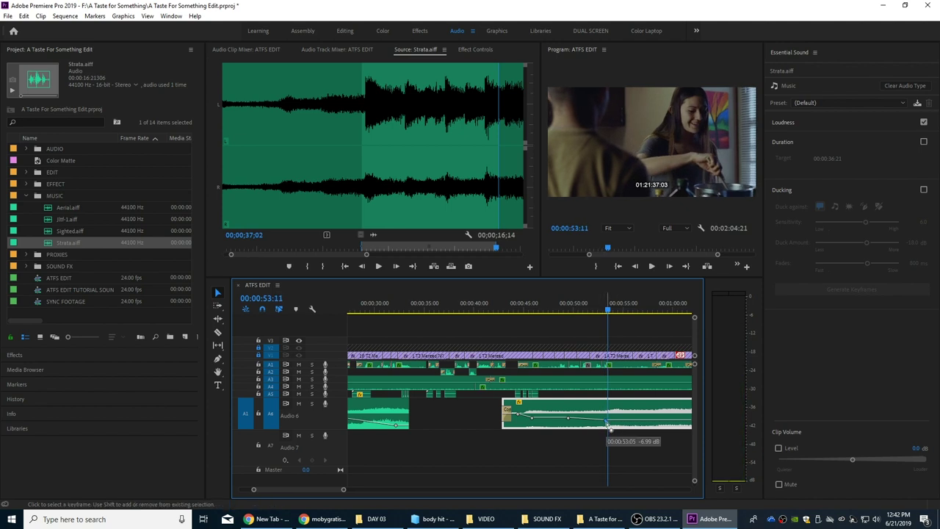
{"action": "left_click_drag", "start_coordinate": [607, 425], "coordinate": [606, 420]}
{"action": "key", "text": "space"}
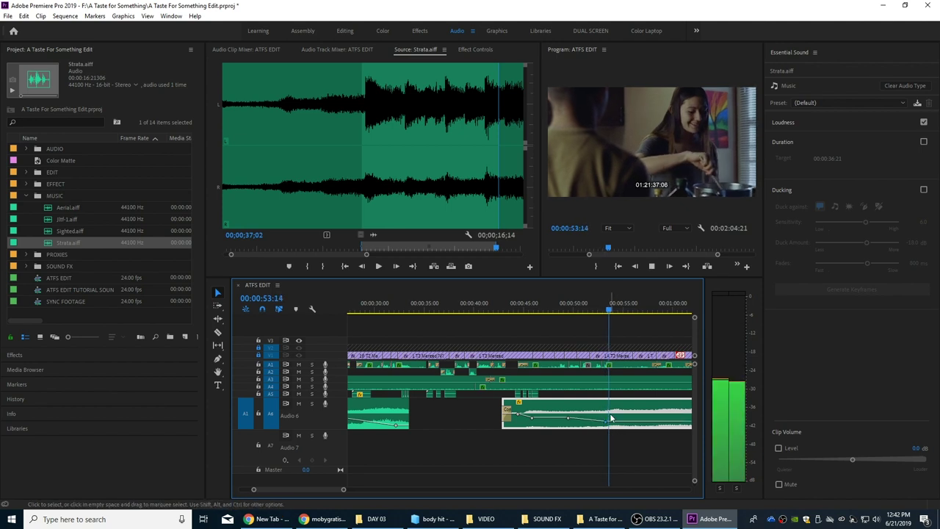
{"action": "key", "text": "minus"}
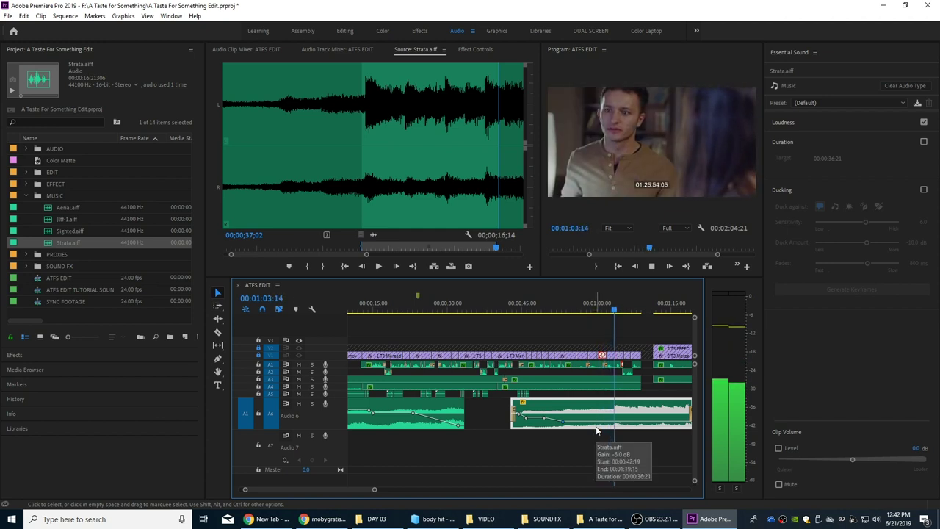
{"action": "key", "text": "space"}
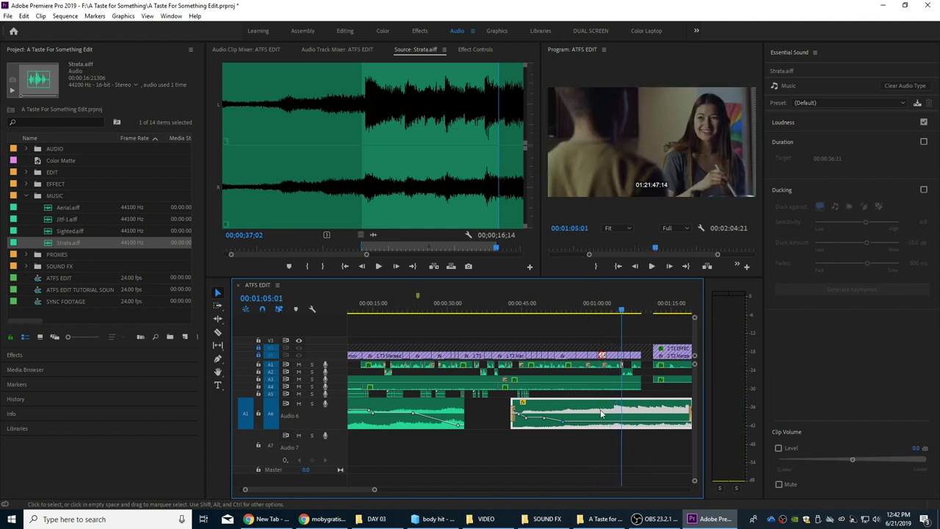
Add Strata volume keyframes between about 00:01:01 and 00:01:05:15 to raise the music hit slightly and dip afterward, and play the section
{"action": "left_click", "coordinate": [597, 309]}
{"action": "key", "text": "equal"}
{"action": "key", "text": "equal"}
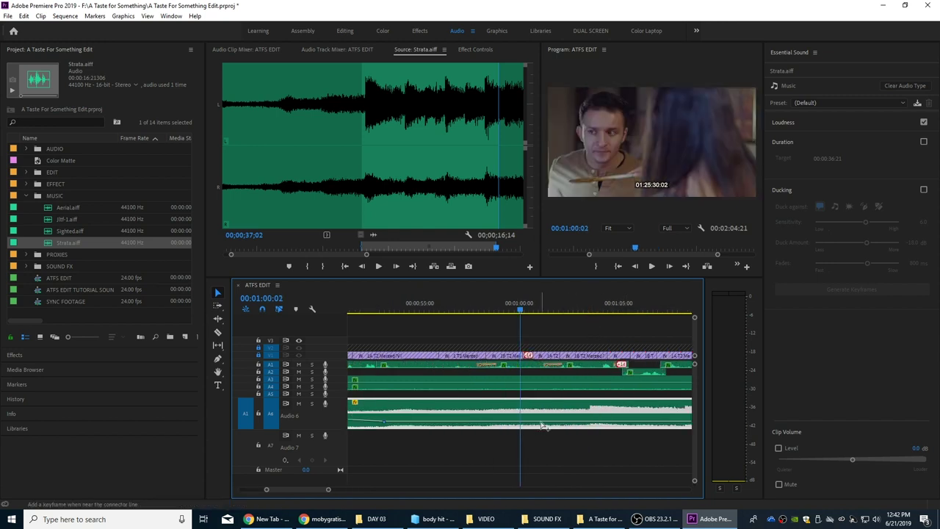
{"action": "left_click", "coordinate": [587, 424], "text": "ctrl"}
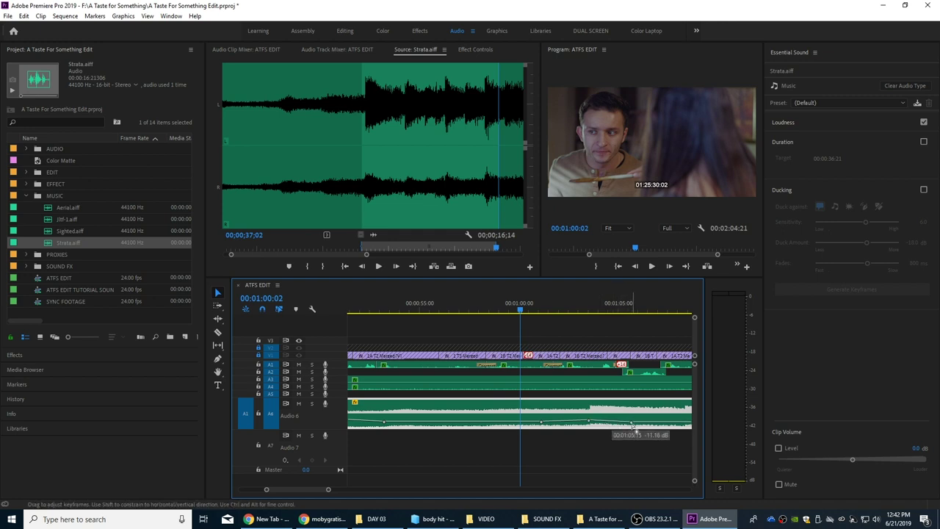
{"action": "key", "text": "space"}
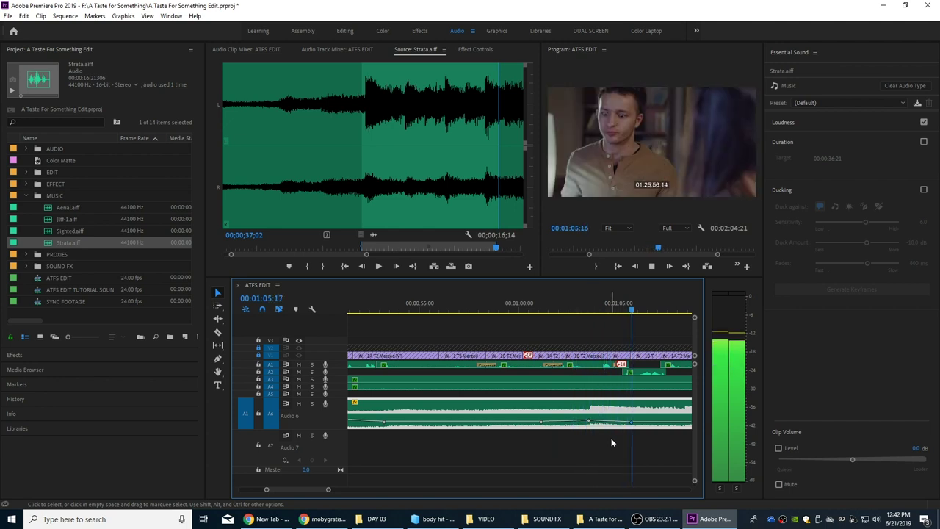
{"action": "key", "text": "minus"}
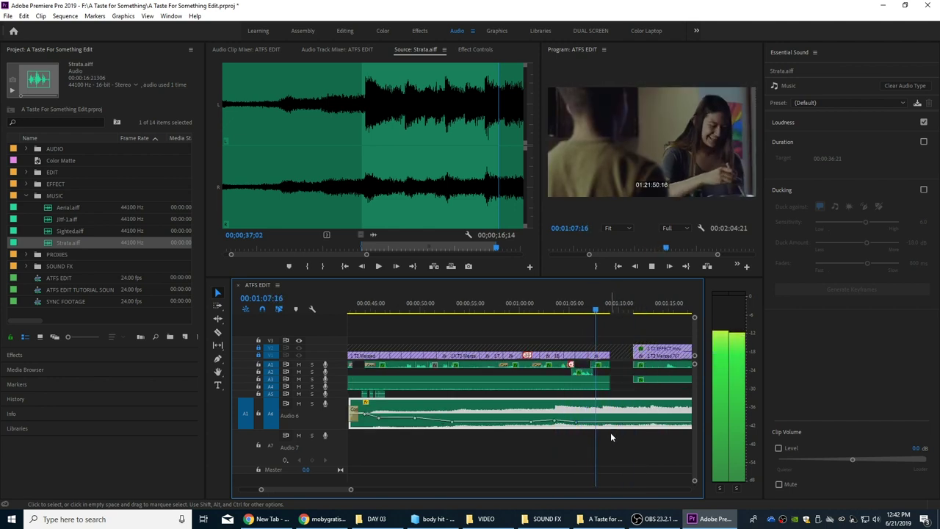
Play the end of the scene from about 00:01:08:22 and stop at 00:01:09:05
{"action": "left_click", "coordinate": [609, 305]}
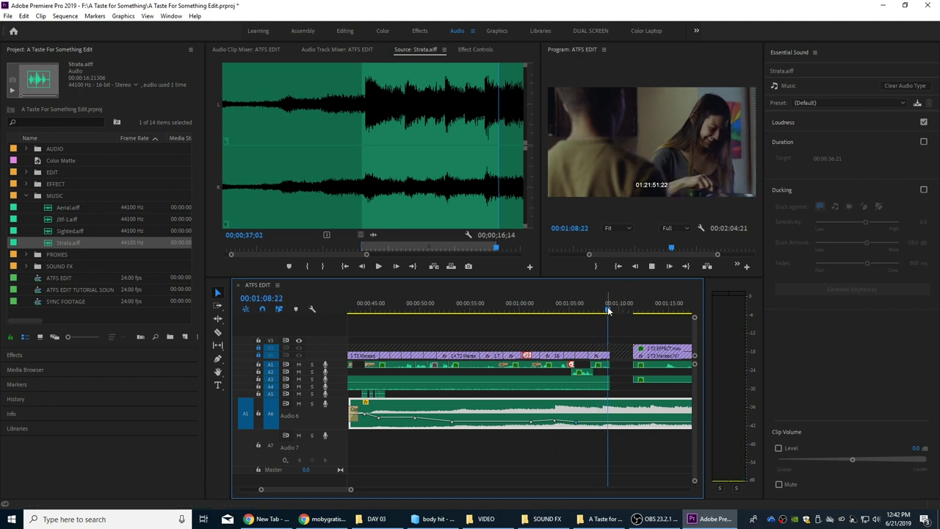
{"action": "key", "text": "space"}
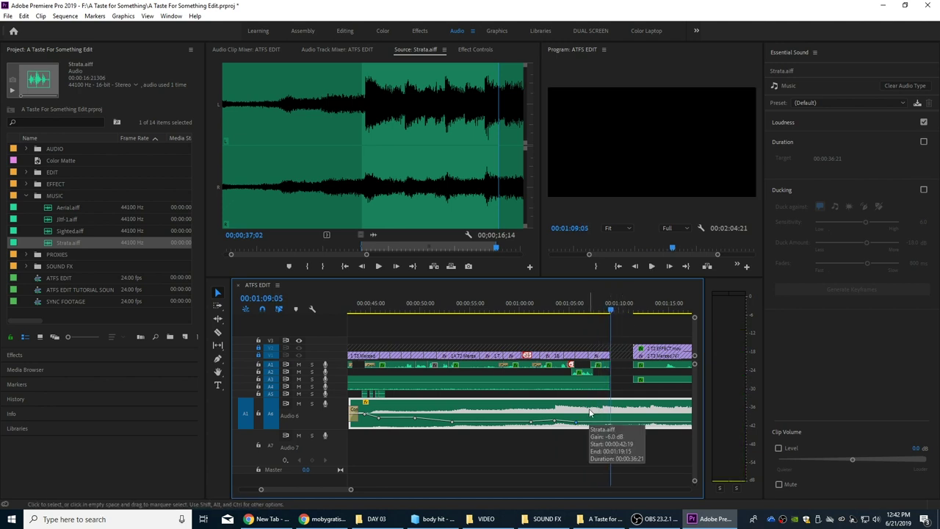
{"action": "key", "text": "minus"}
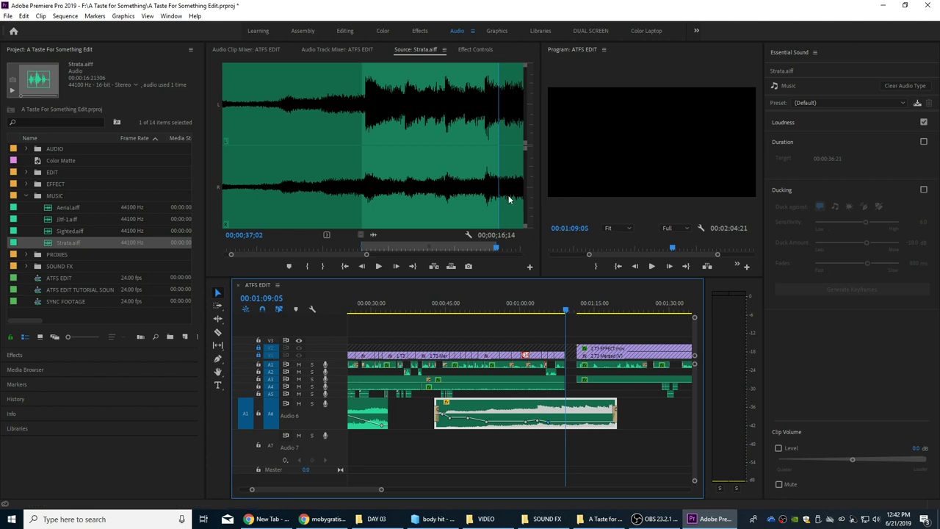
Audition the Strata source track from near 00;02;13 through its closing fade to check how the music ends
{"action": "left_click", "coordinate": [478, 154]}
{"action": "key", "text": "minus"}
{"action": "key", "text": "minus"}
{"action": "key", "text": "minus"}
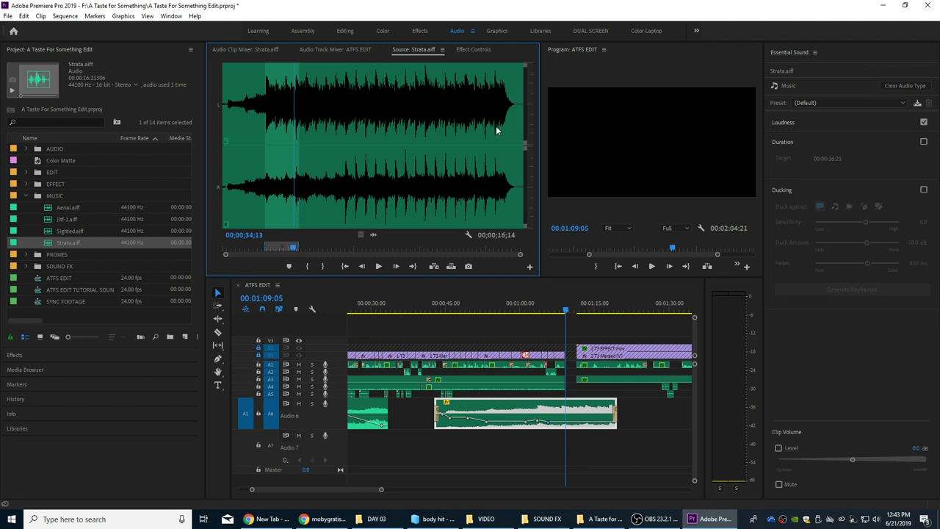
{"action": "key", "text": "space"}
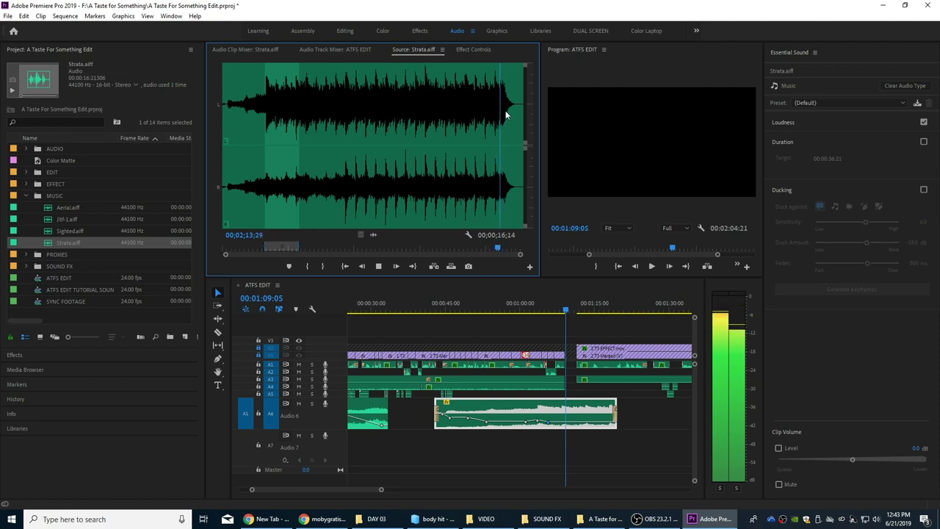
{"action": "key", "text": "space"}
{"action": "key", "text": "equal"}
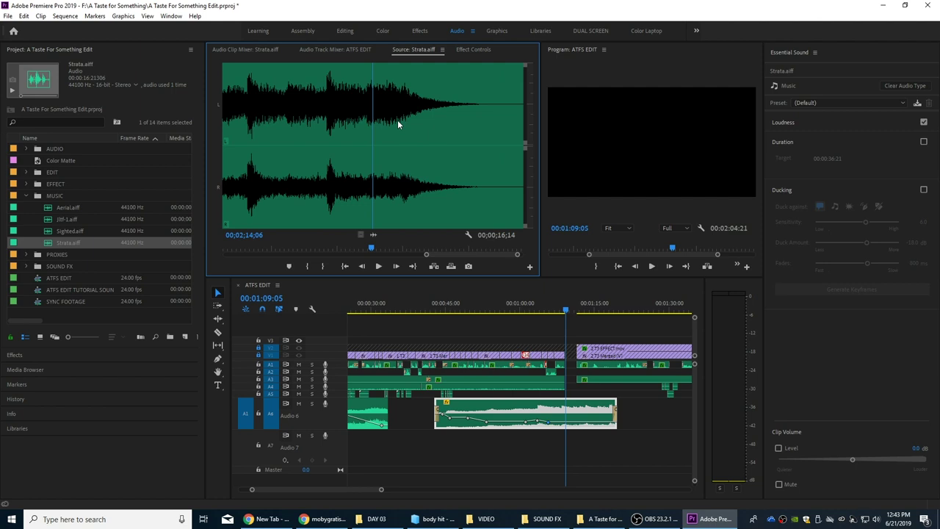
{"action": "key", "text": "space"}
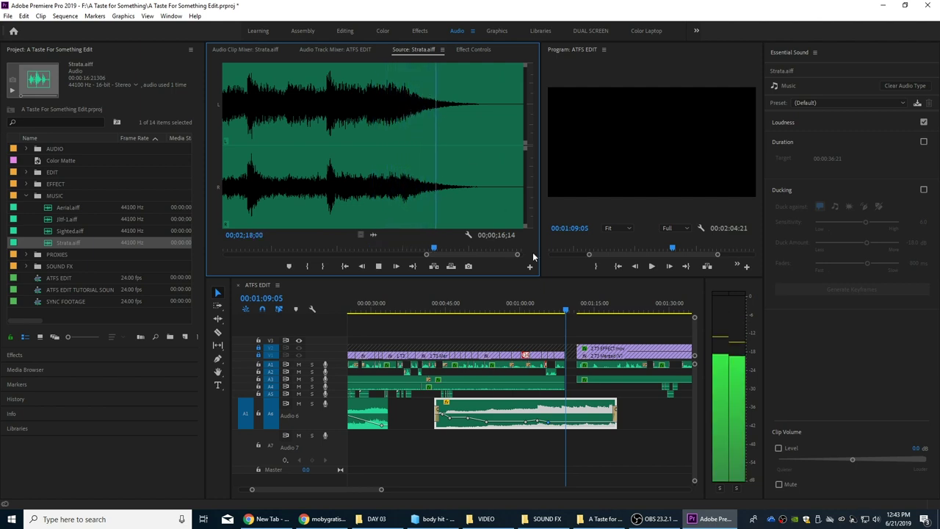
{"action": "key", "text": "space"}
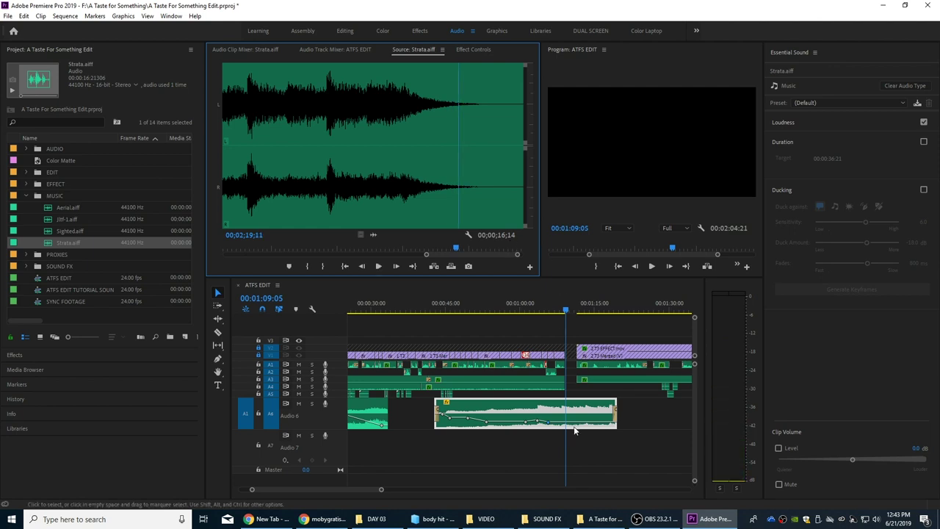
Trim the end of the Strata clip on Audio 6 back to 00:01:07:03 and remove its closing audio transition
{"action": "left_click_drag", "start_coordinate": [619, 402], "coordinate": [559, 406]}
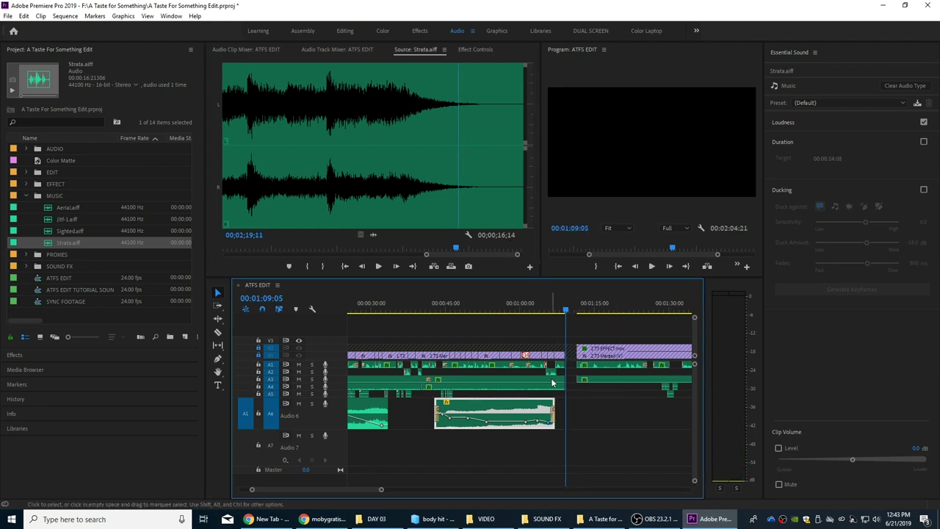
{"action": "key", "text": "="}
{"action": "key", "text": "="}
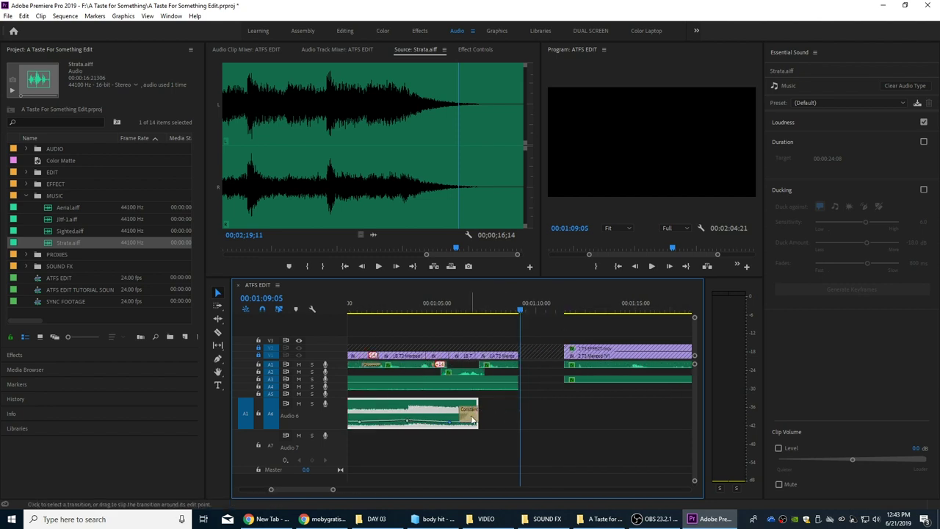
{"action": "left_click", "coordinate": [488, 410]}
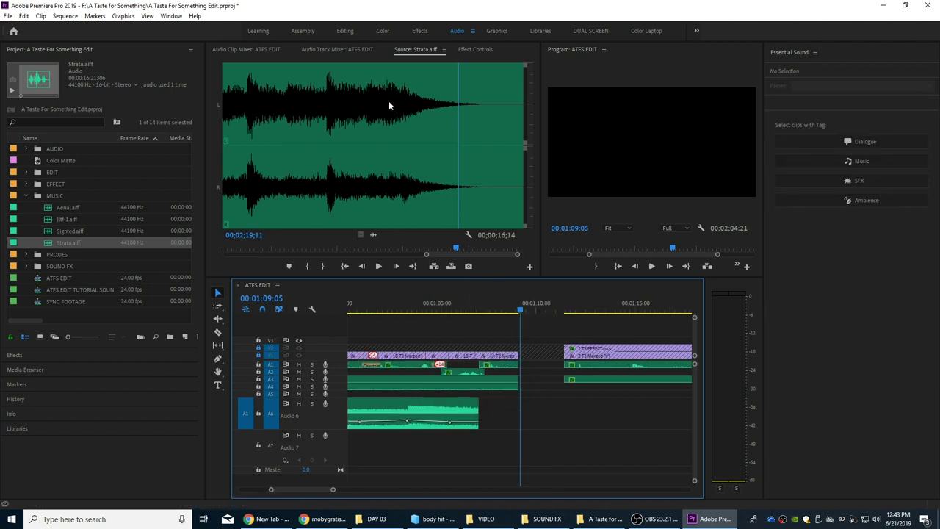
Mark the Strata source from 00;02;13;22 to its end at 00;02;25;02 and overwrite it onto Audio 6 at 00:01:09:05
{"action": "left_click", "coordinate": [483, 88]}
{"action": "key", "text": "o"}
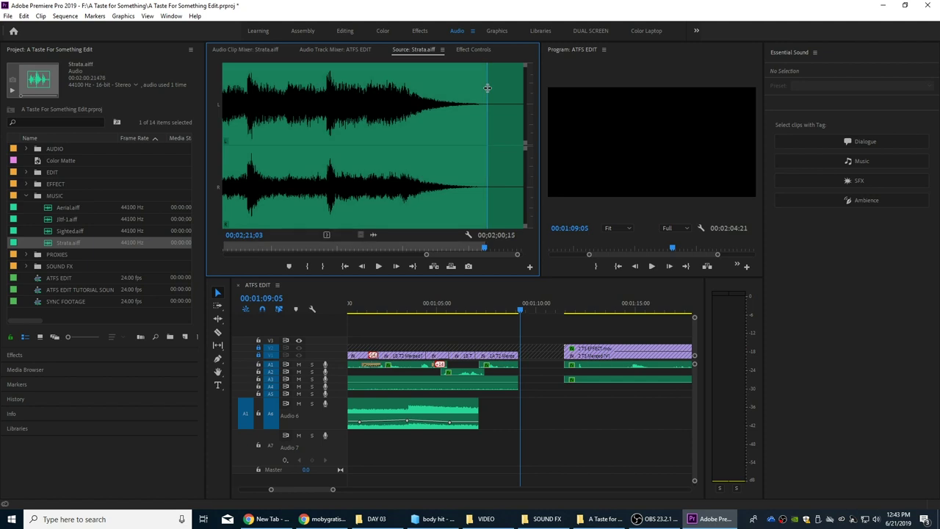
{"action": "key", "text": "i"}
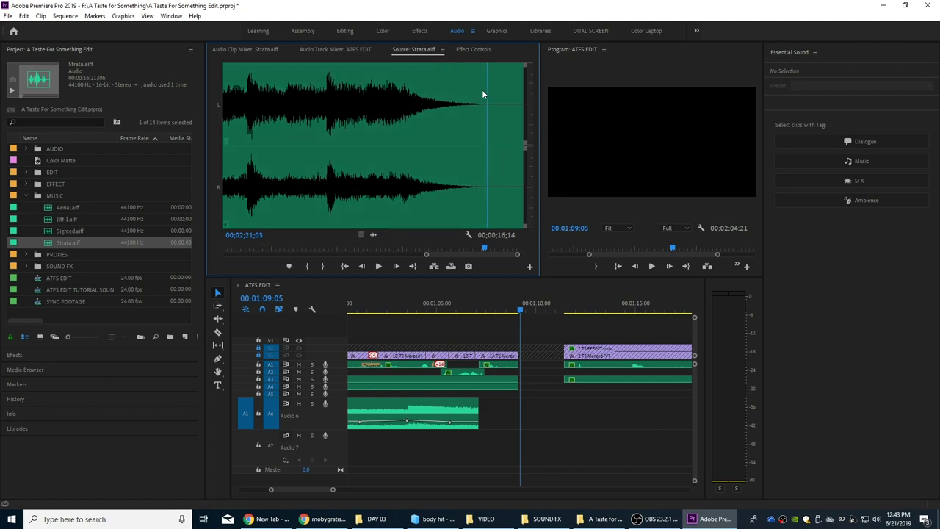
{"action": "key", "text": "End"}
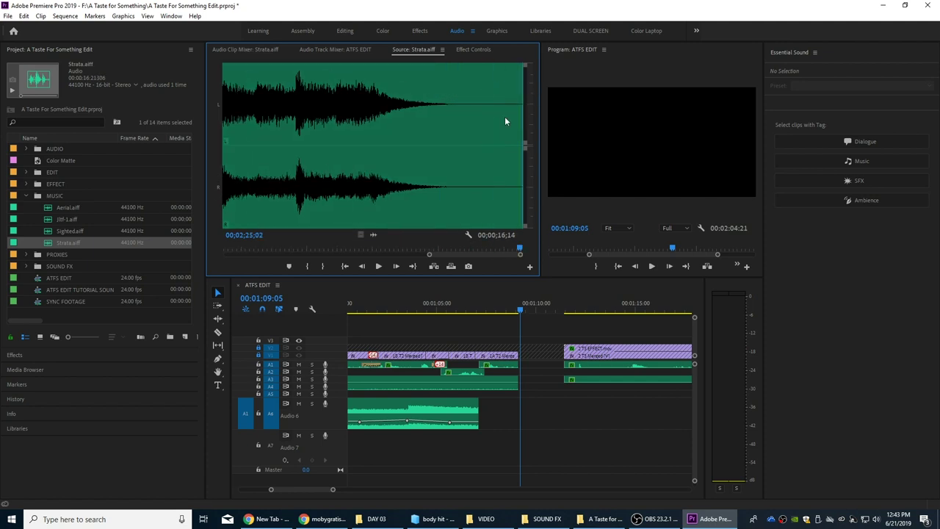
{"action": "key", "text": "ctrl+shift+x"}
{"action": "left_click_drag", "start_coordinate": [401, 107], "coordinate": [289, 108]}
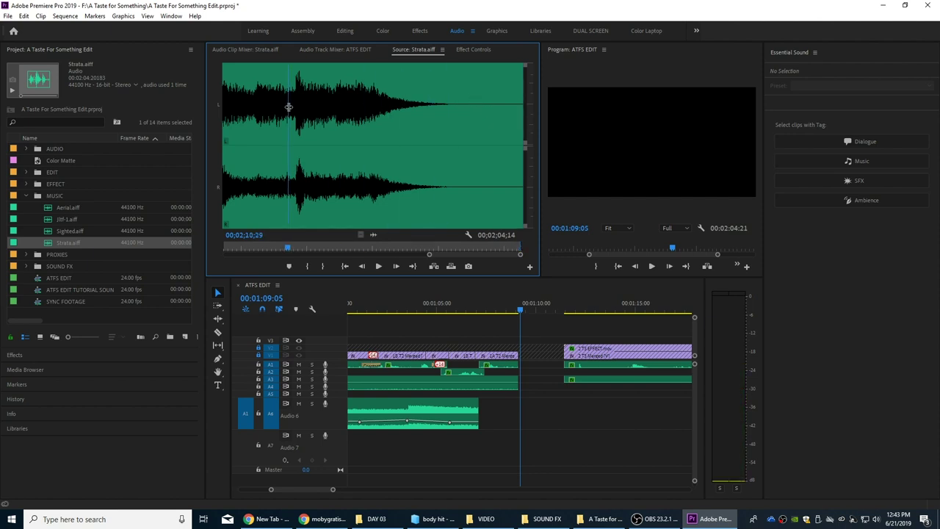
{"action": "key", "text": "o"}
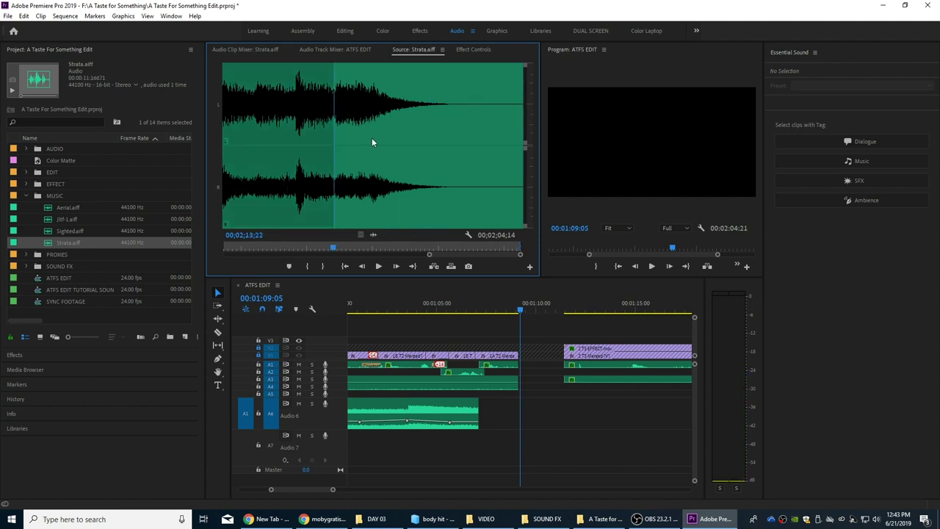
{"action": "key", "text": "."}
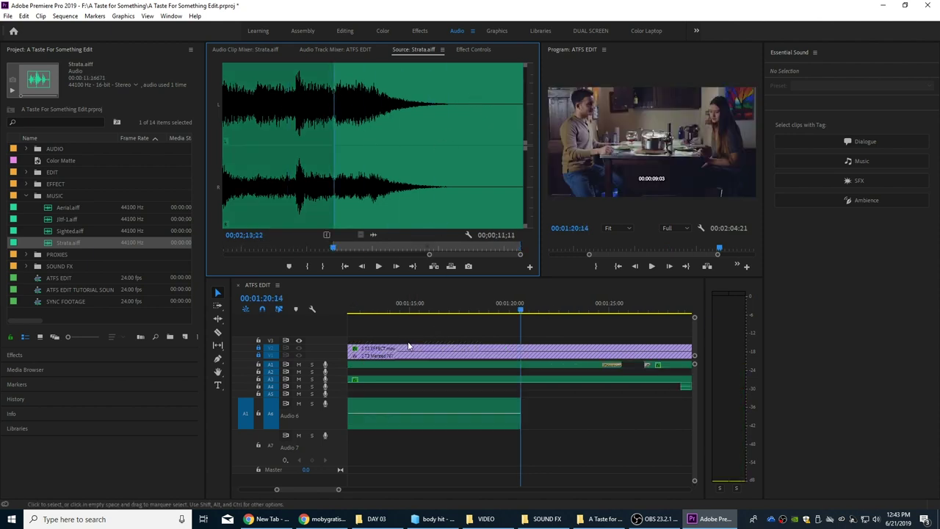
Move the Strata ending clip earlier to start at about 00:01:07:10, close behind the first Strata clip, and play the changeover
{"action": "left_click", "coordinate": [452, 308]}
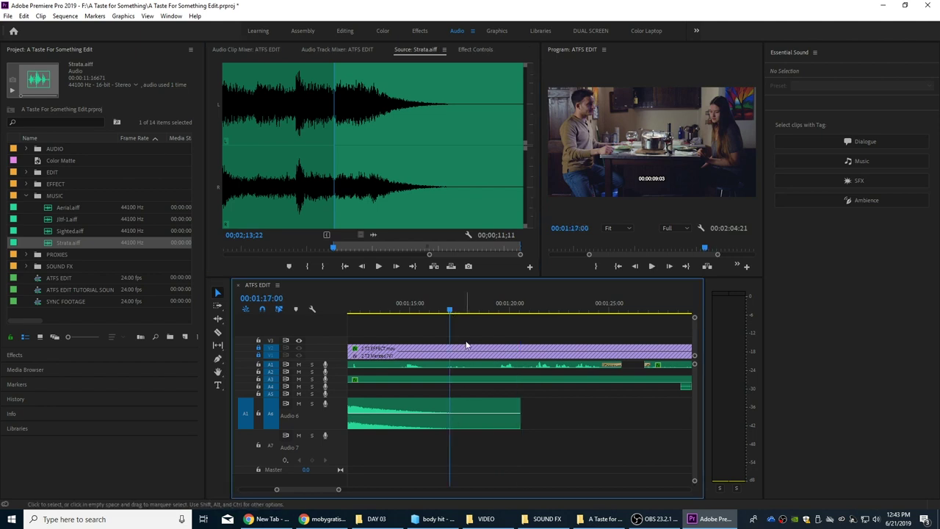
{"action": "key", "text": "minus"}
{"action": "key", "text": "minus"}
{"action": "left_click_drag", "start_coordinate": [485, 402], "coordinate": [477, 402]}
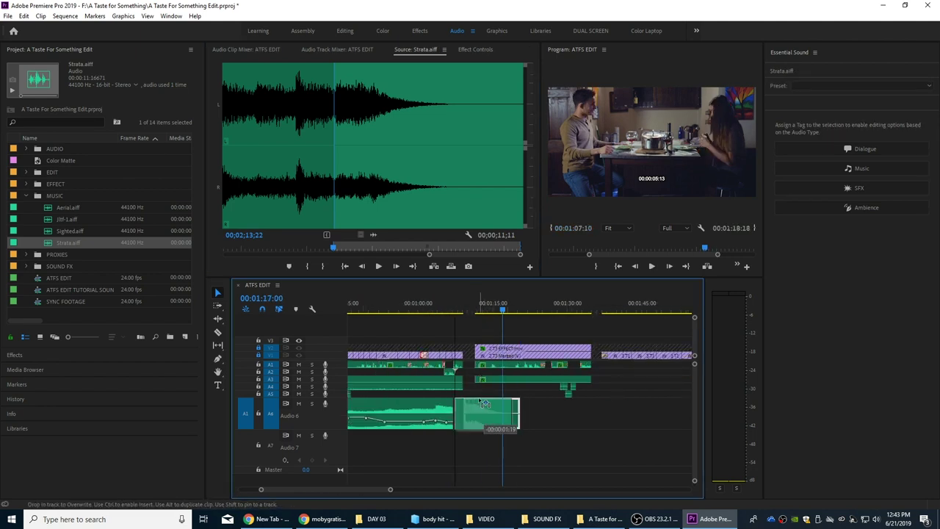
{"action": "left_click", "coordinate": [452, 308]}
{"action": "key", "text": "equal"}
{"action": "key", "text": "equal"}
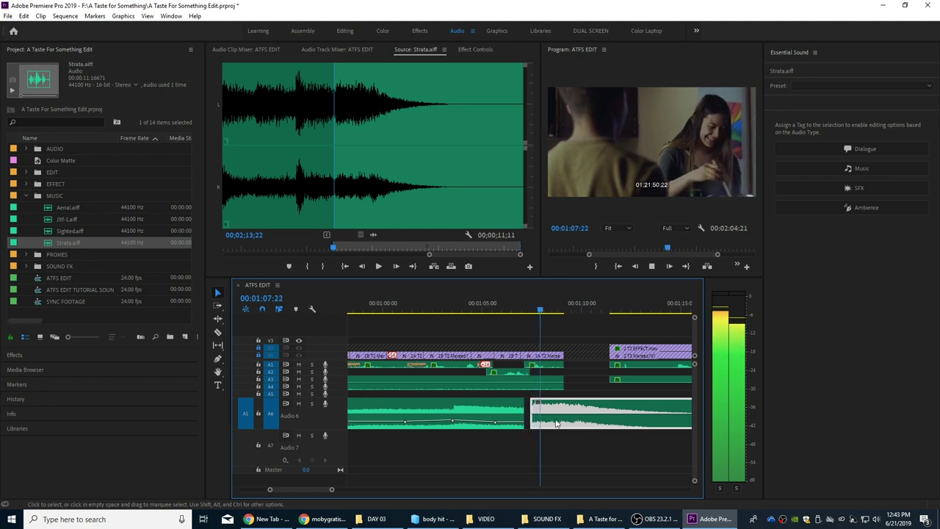
{"action": "key", "text": "space"}
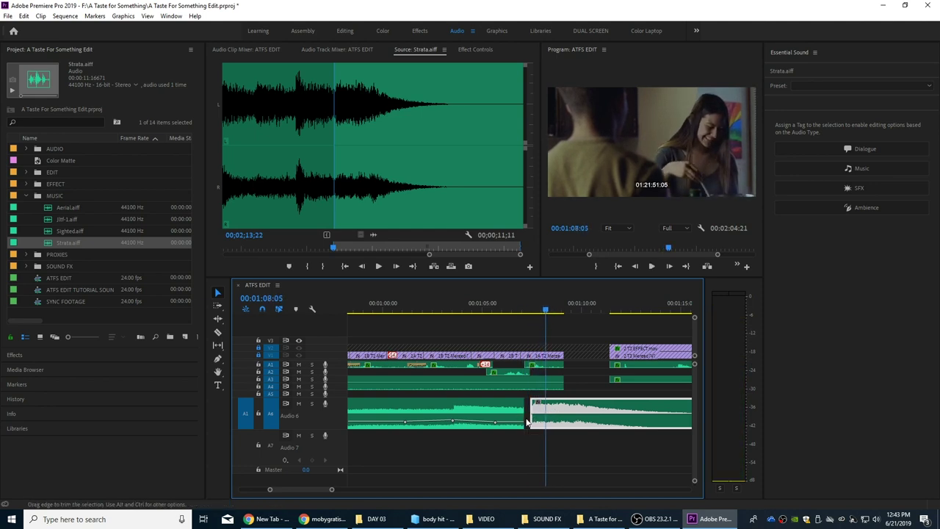
Check the audio gain of the first Strata clip and adjust the Strata ending clip's gain by -6 dB
{"action": "left_click", "coordinate": [492, 411]}
{"action": "key", "text": "g"}
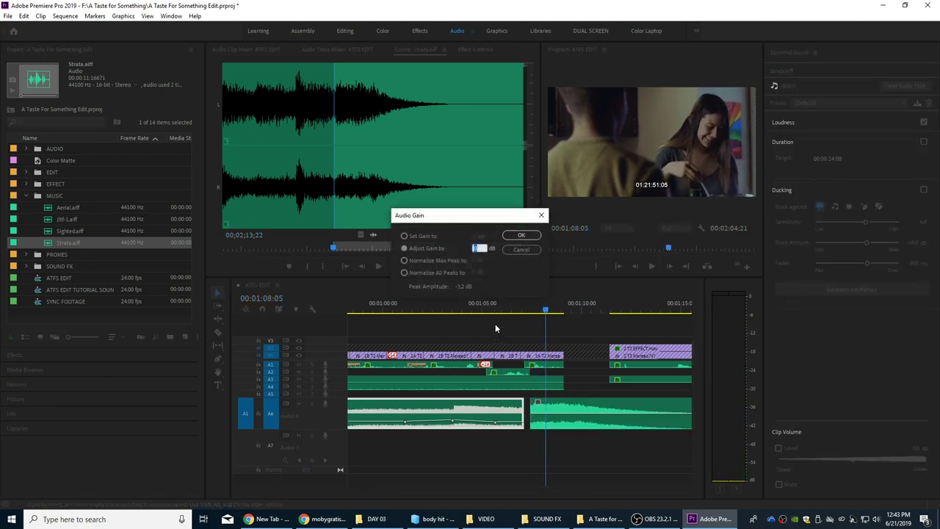
{"action": "key", "text": "Return"}
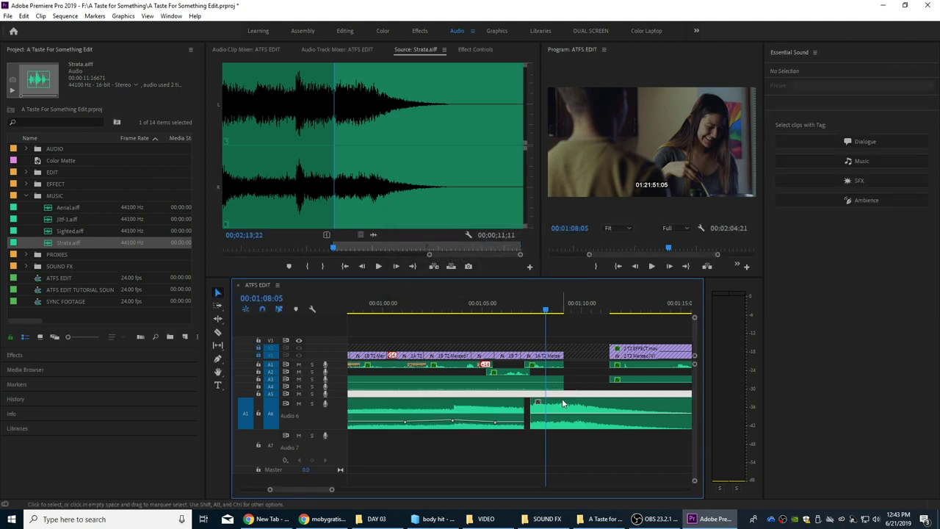
{"action": "left_click", "coordinate": [561, 403]}
{"action": "key", "text": "g"}
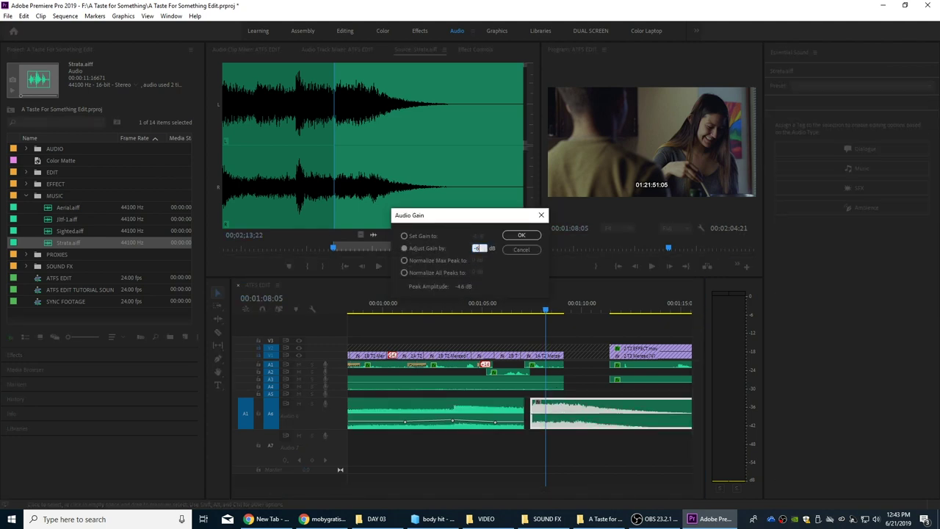
{"action": "key", "text": "Return"}
Lower the Strata ending clip's volume level to about -7.86 dB and play it from 00:01:08:05
{"action": "left_click_drag", "start_coordinate": [545, 418], "coordinate": [544, 426]}
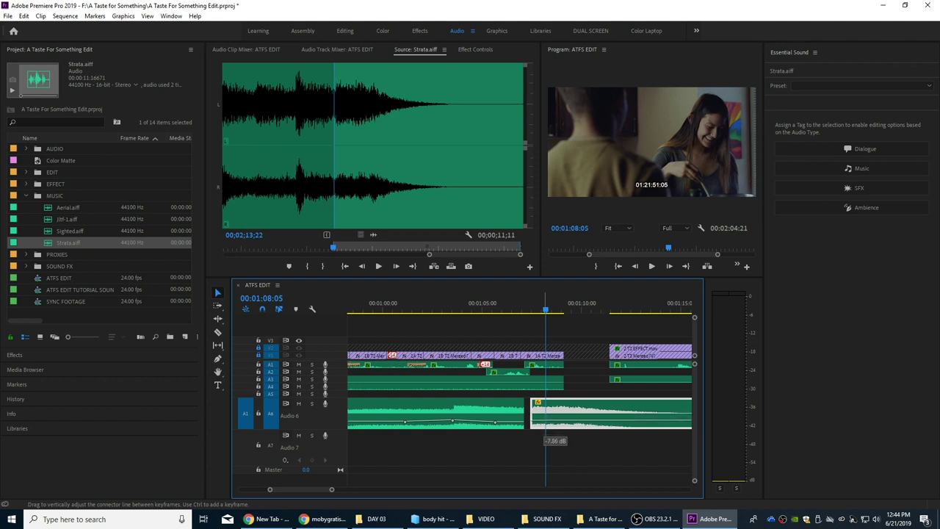
{"action": "key", "text": "space"}
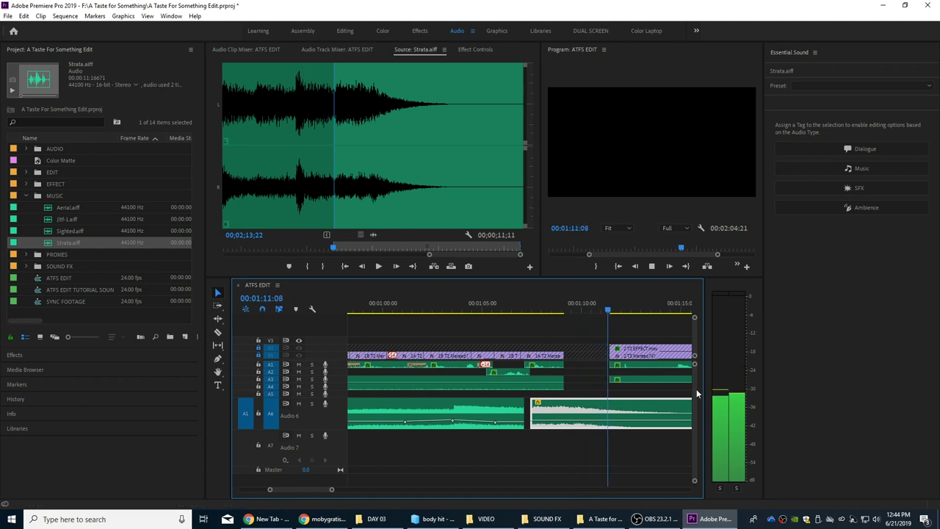
{"action": "key", "text": "space"}
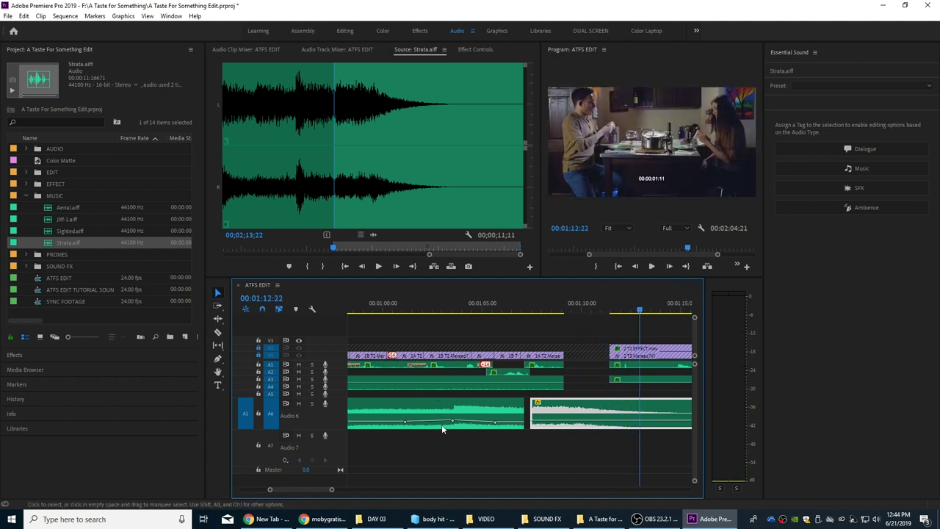
Extend the start of the Strata ending clip back to 00:01:07:03 to close the gap after the first Strata clip
{"action": "left_click", "coordinate": [521, 306]}
{"action": "key", "text": "="}
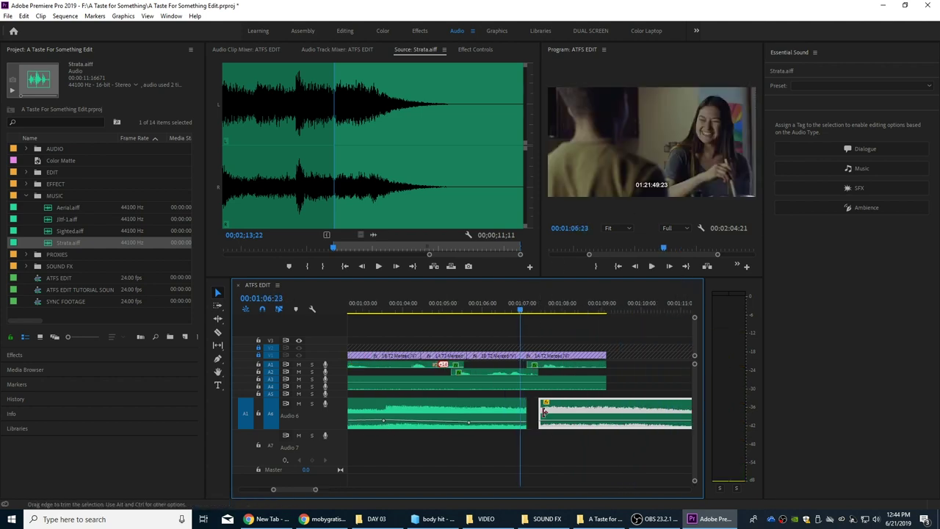
{"action": "left_click_drag", "start_coordinate": [542, 411], "coordinate": [529, 411]}
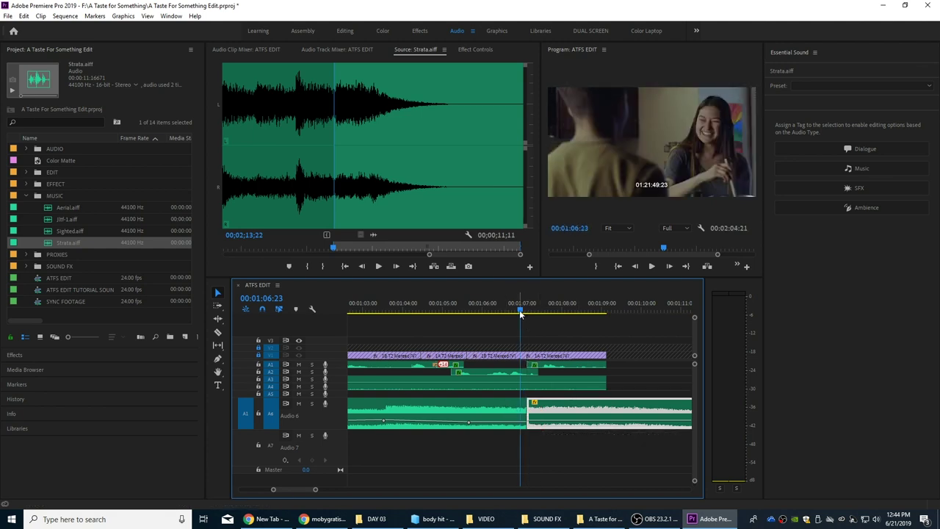
Apply the default Constant Power transition at the 00:01:07:03 edit point joining the two Strata clips and play across it
{"action": "left_click", "coordinate": [550, 440]}
{"action": "key", "text": "Down"}
{"action": "key", "text": "ctrl+shift+d"}
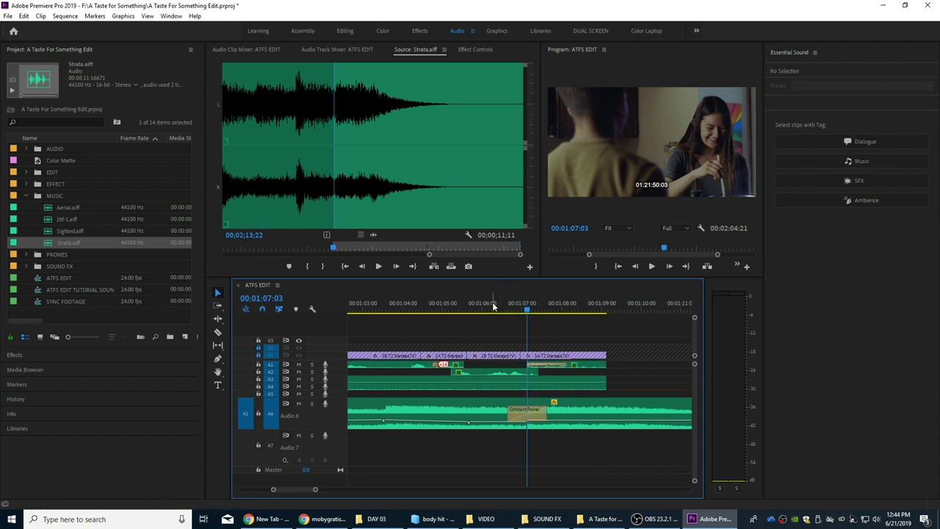
{"action": "key", "text": "space"}
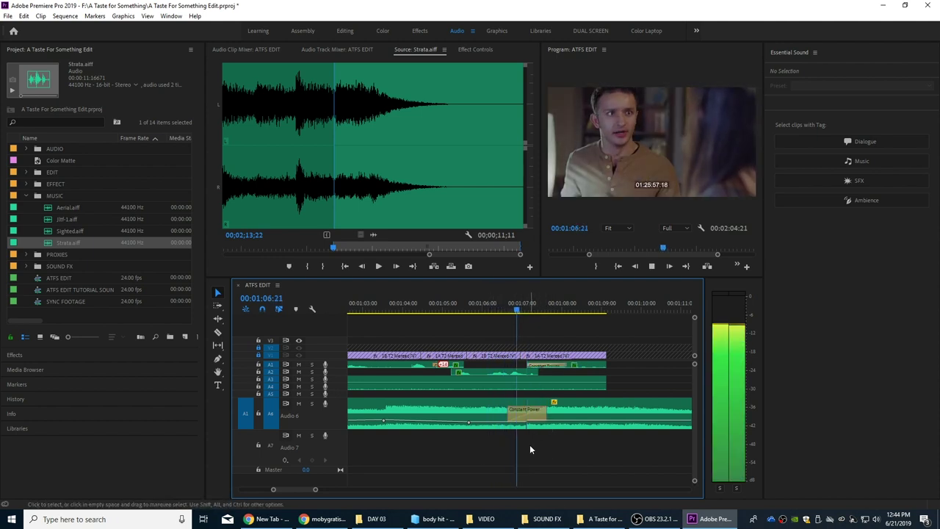
{"action": "key", "text": "space"}
Delete the Constant Power transition between the Strata clips and roll their shared cut back to 00:01:05:23
{"action": "left_click", "coordinate": [543, 417]}
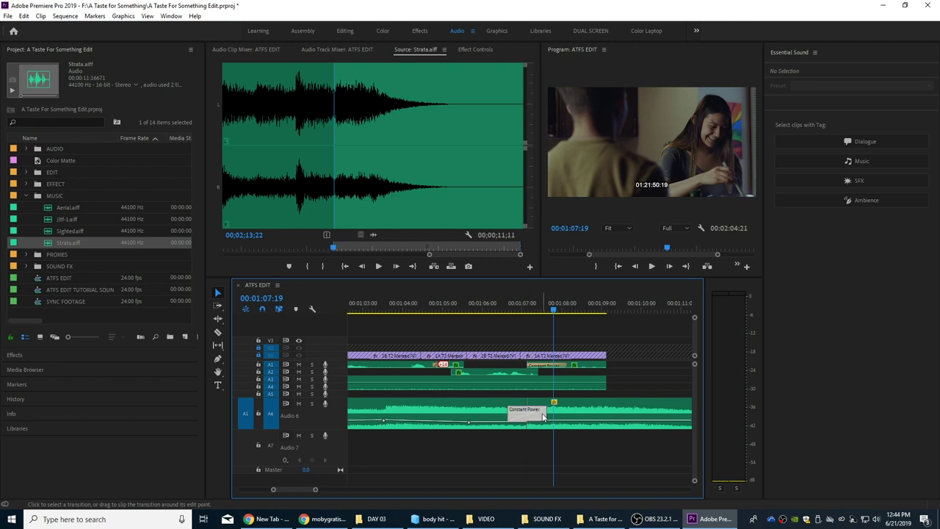
{"action": "key", "text": "Delete"}
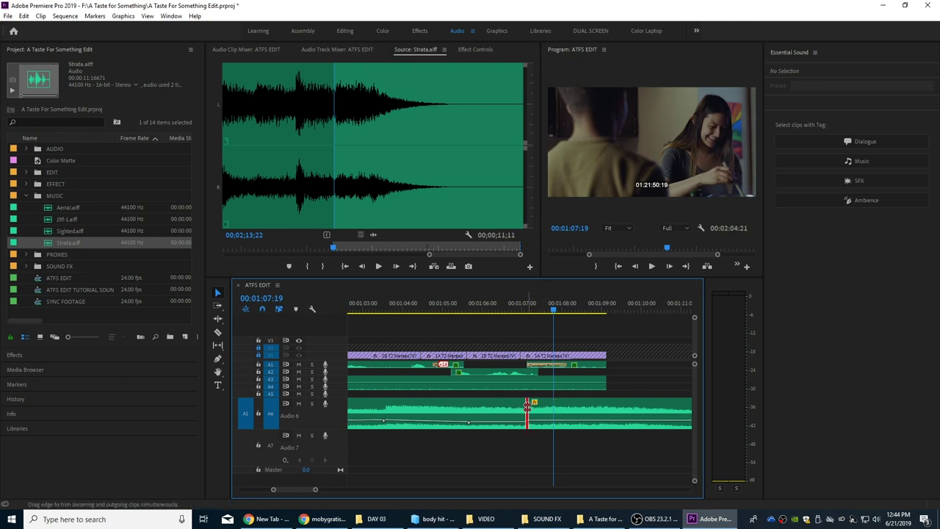
{"action": "left_click_drag", "start_coordinate": [527, 406], "coordinate": [483, 410]}
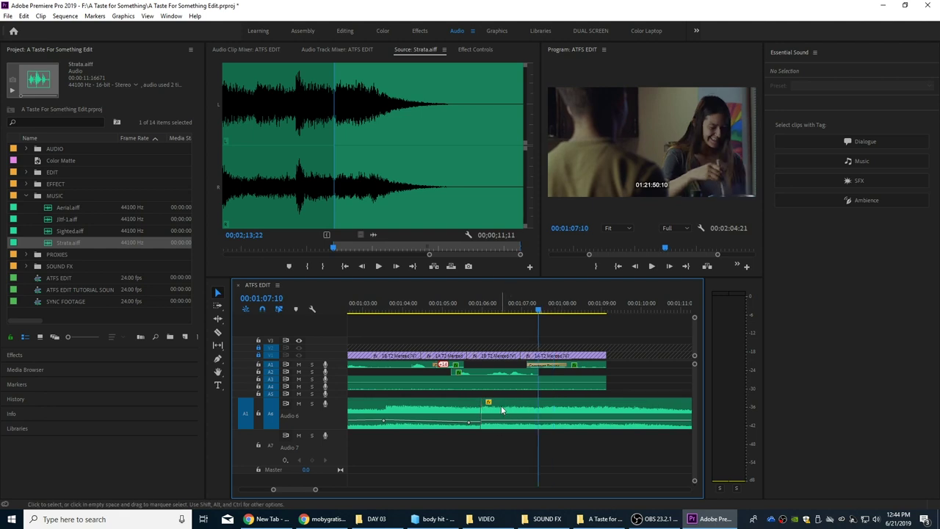
{"action": "key", "text": "Up"}
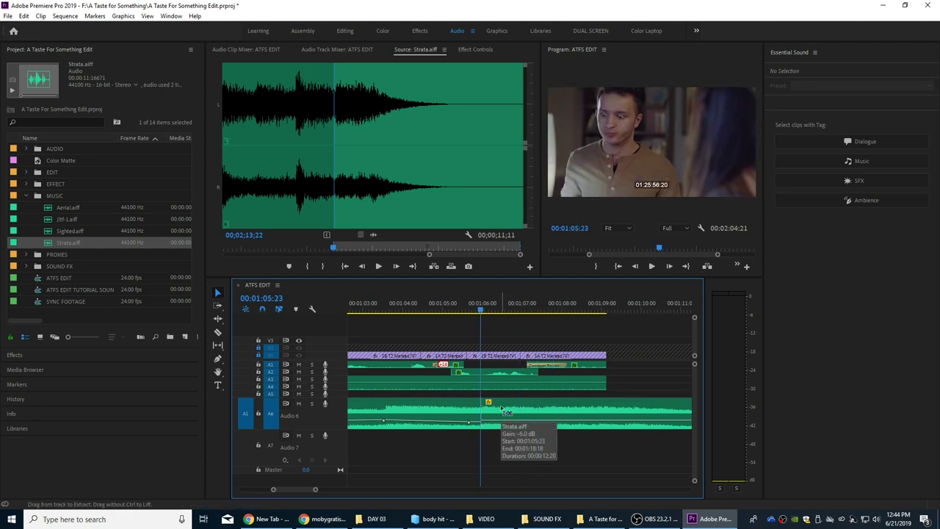
Apply a Constant Power transition at the 00:01:05:23 cut between the Strata clips, lengthen it, and play across it
{"action": "key", "text": "ctrl+shift+d"}
{"action": "left_click_drag", "start_coordinate": [502, 412], "coordinate": [567, 415]}
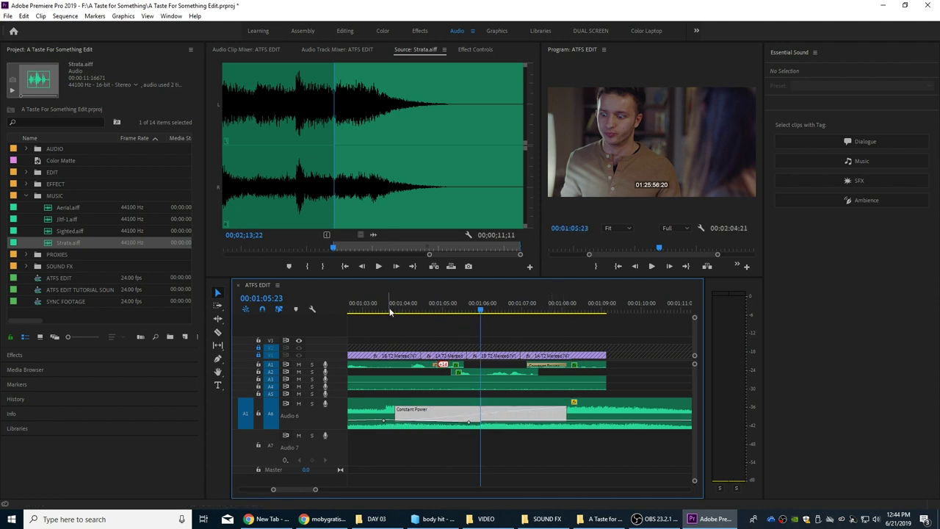
{"action": "left_click", "coordinate": [390, 309]}
{"action": "key", "text": "space"}
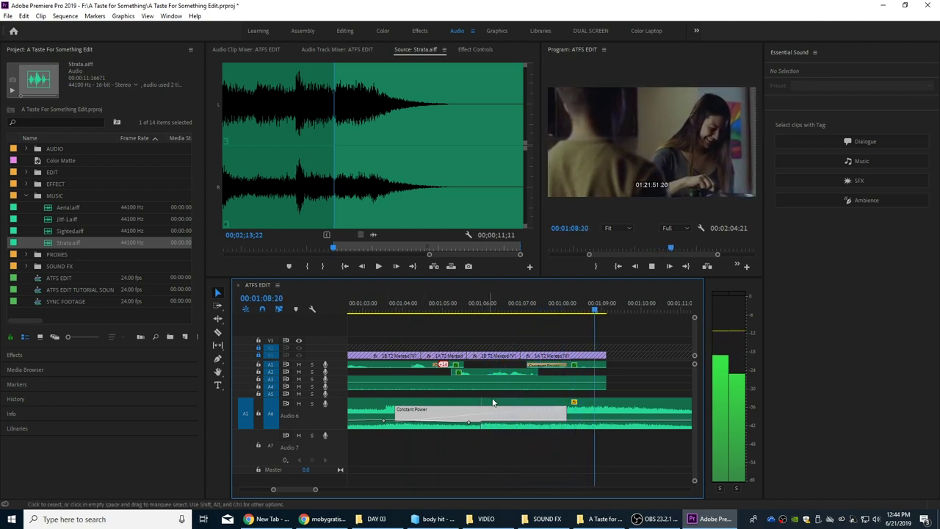
{"action": "key", "text": "space"}
Delete the lengthened Constant Power transition from the cut between the two Strata clips
{"action": "scroll", "coordinate": [521, 450], "scroll_direction": "down", "scroll_amount": 3}
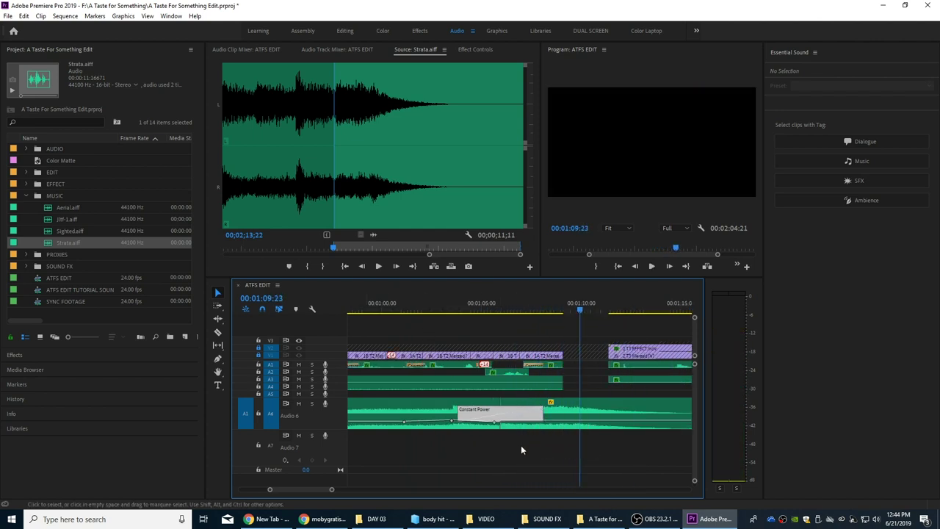
{"action": "left_click_drag", "start_coordinate": [478, 463], "coordinate": [514, 423]}
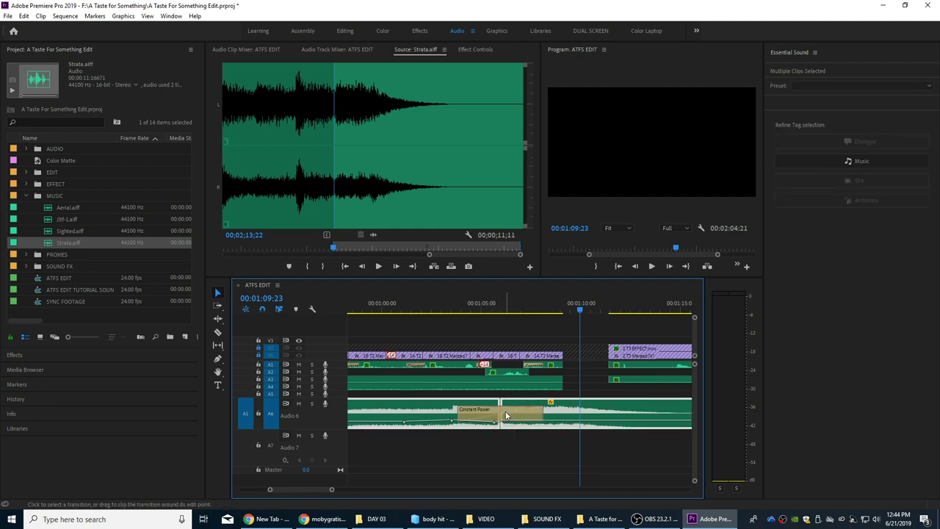
{"action": "left_click", "coordinate": [510, 415]}
{"action": "key", "text": "Delete"}
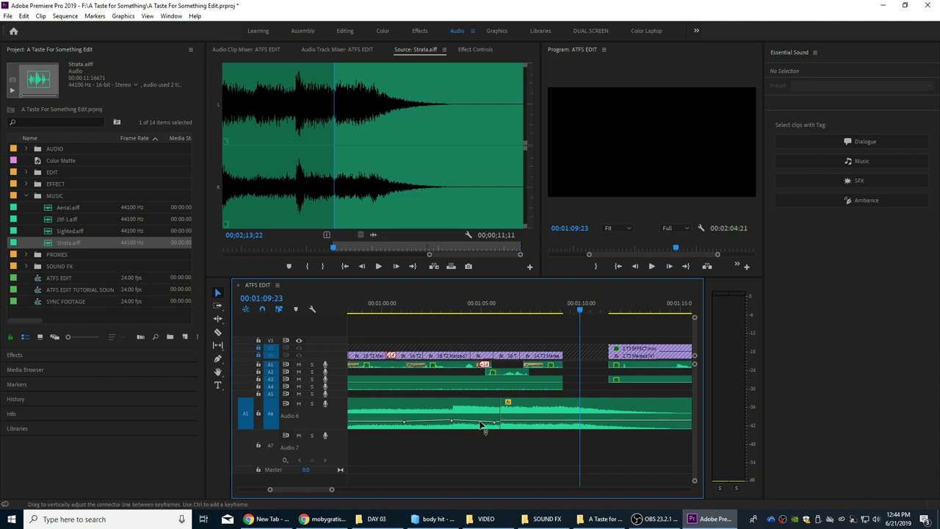
Add two volume keyframes to the Strata ending clip, lower the first, and lower the preceding clip's last keyframe to about -18.23 dB
{"action": "left_click", "coordinate": [496, 426]}
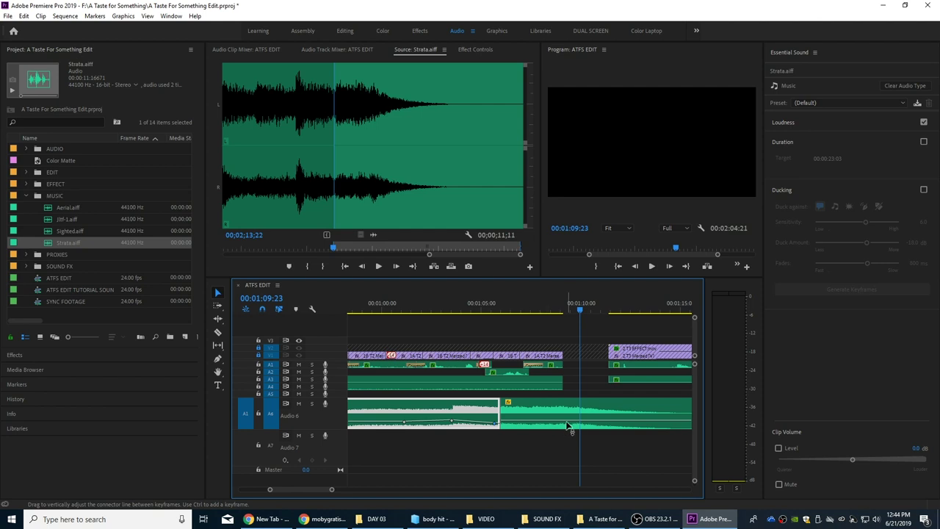
{"action": "left_click", "coordinate": [540, 426]}
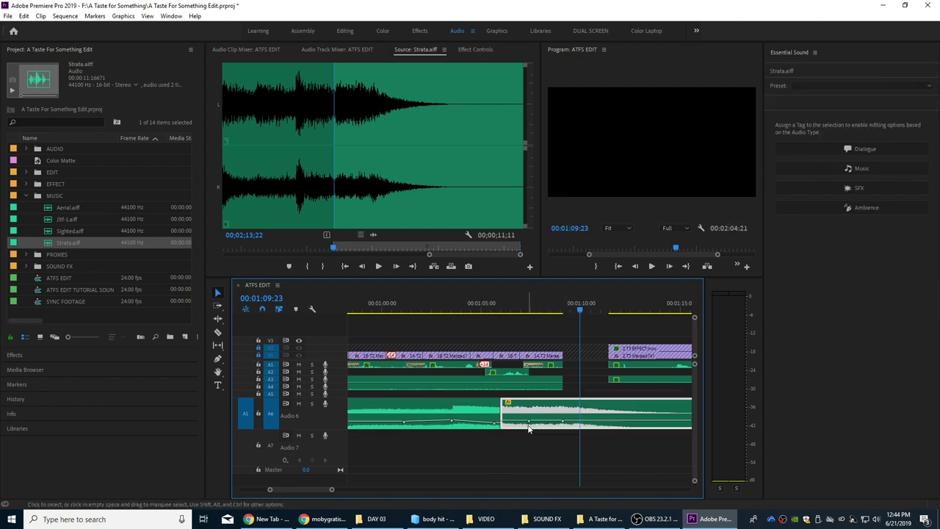
{"action": "double_click", "coordinate": [342, 414]}
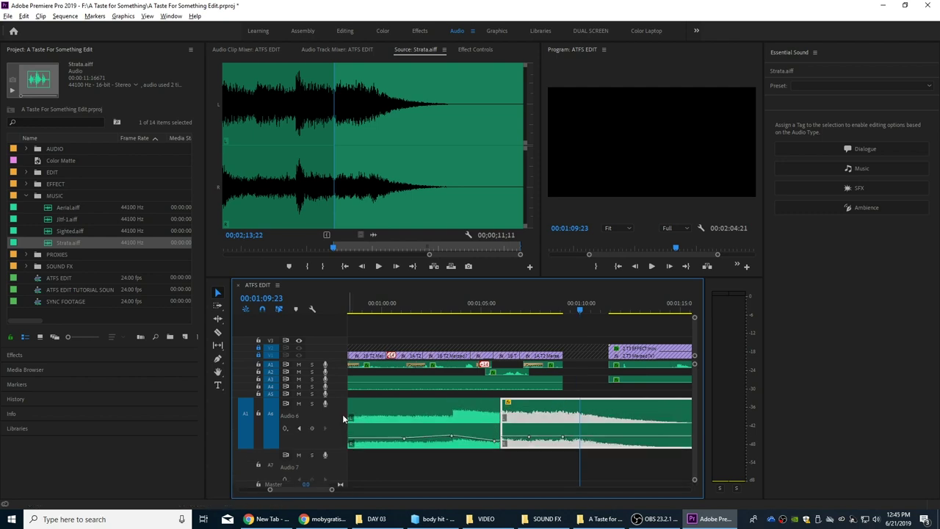
{"action": "left_click_drag", "start_coordinate": [531, 439], "coordinate": [528, 442]}
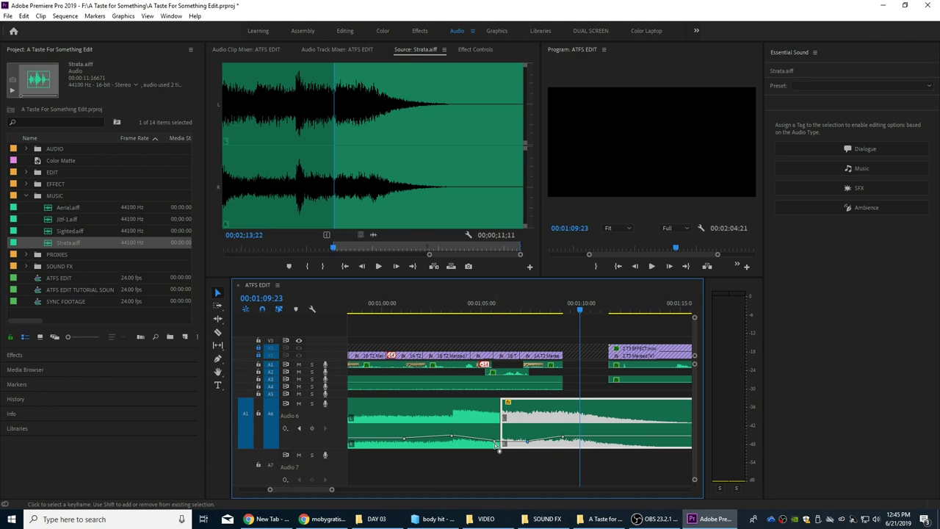
{"action": "left_click", "coordinate": [496, 444]}
{"action": "left_click_drag", "start_coordinate": [496, 444], "coordinate": [496, 446]}
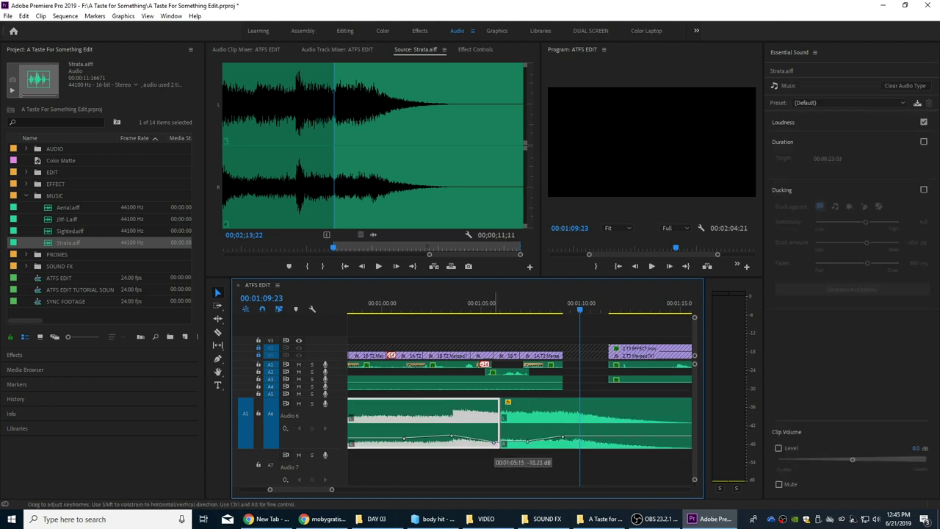
Apply a Constant Power transition at the 00:01:05:23 cut between the keyframed Strata clips and lengthen it
{"action": "left_click", "coordinate": [500, 458]}
{"action": "key", "text": "Up"}
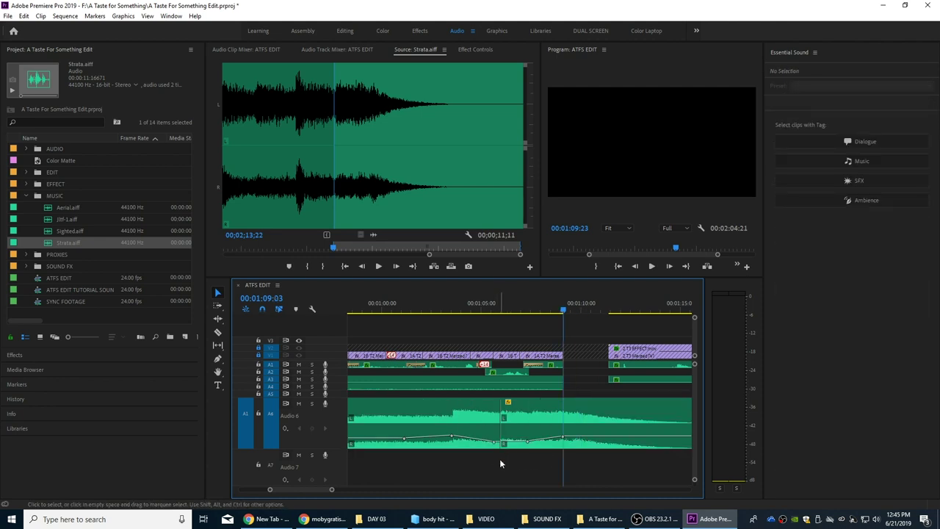
{"action": "key", "text": "Up"}
{"action": "key", "text": "Up"}
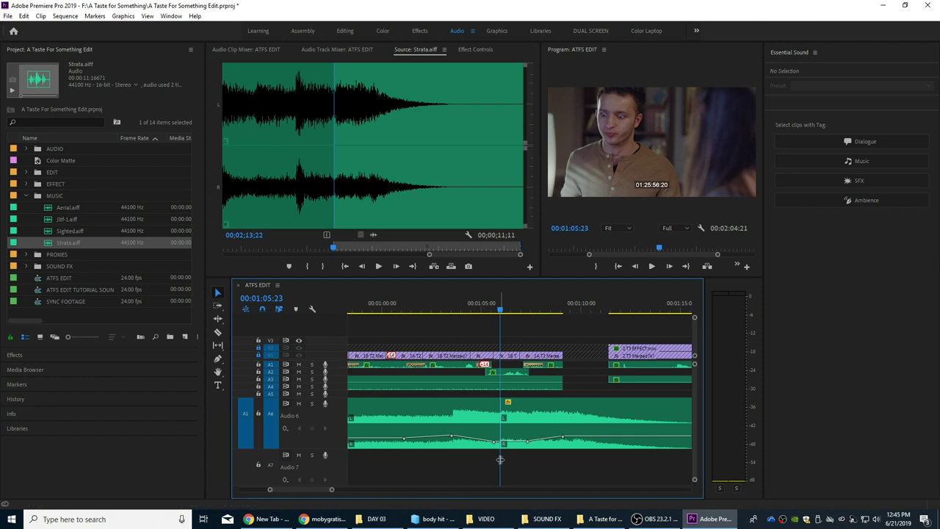
{"action": "left_click_drag", "start_coordinate": [506, 417], "coordinate": [538, 418]}
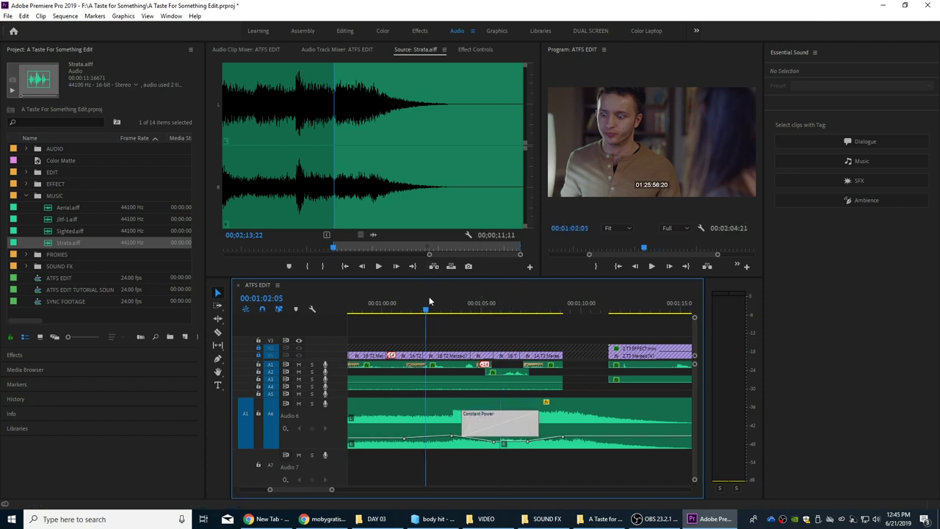
Play the sequence across the Strata crossfade from 00:01:02:05 and save the project
{"action": "key", "text": "space"}
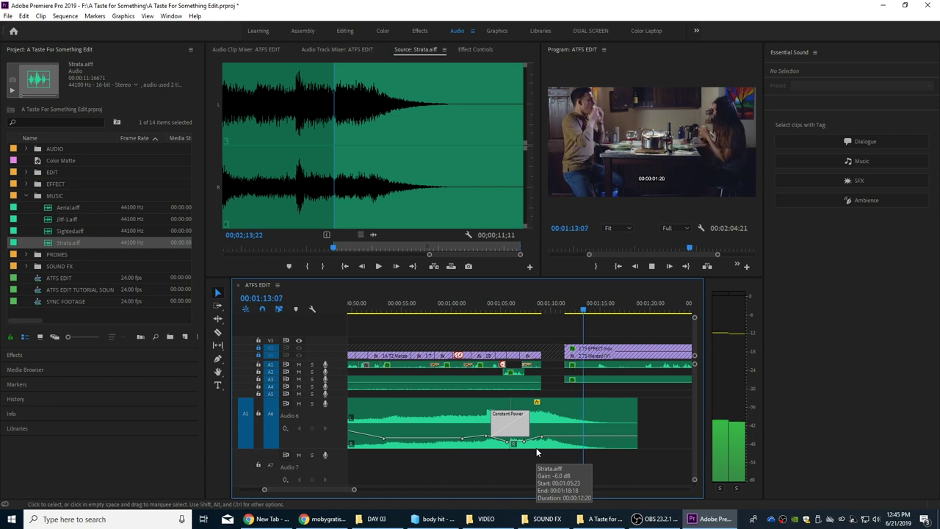
{"action": "key", "text": "space"}
{"action": "key", "text": "ctrl+s"}
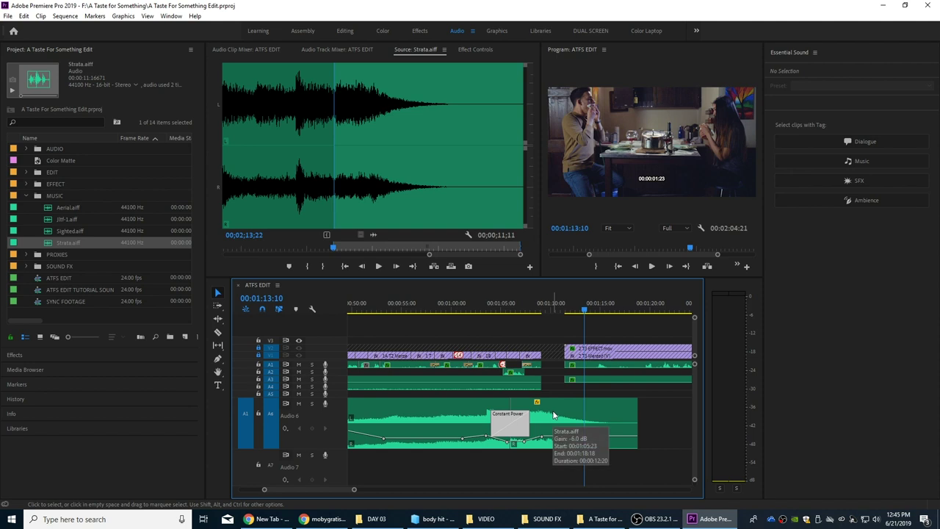
{"action": "key", "text": "minus"}
{"action": "key", "text": "minus"}
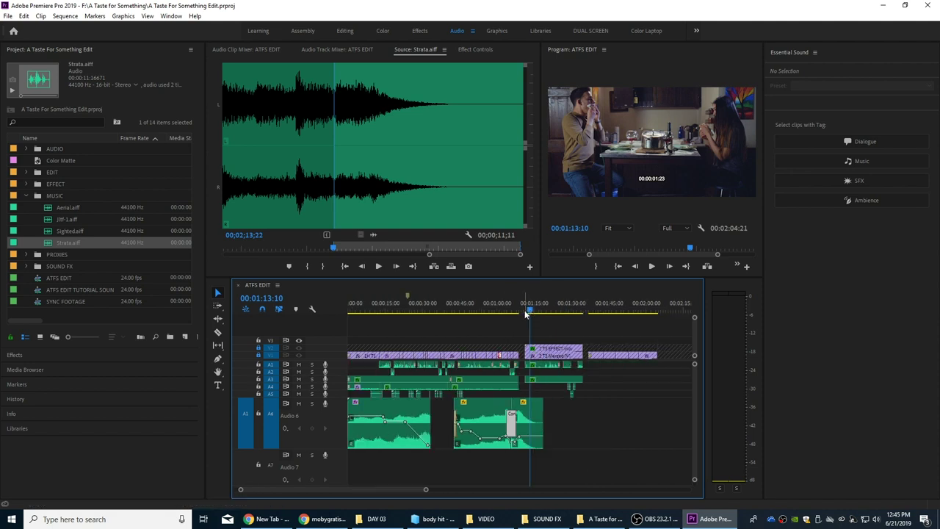
{"action": "left_click_drag", "start_coordinate": [530, 310], "coordinate": [555, 311]}
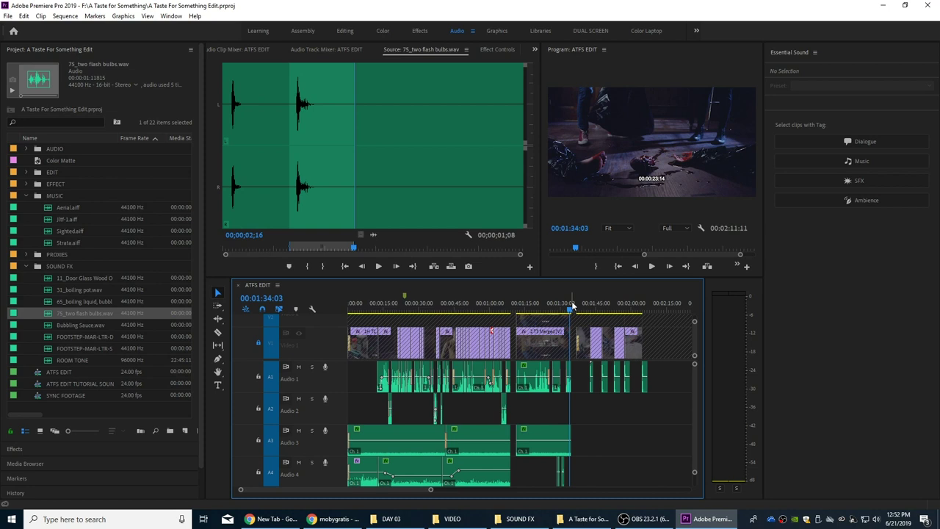
Collapse the timeline tracks and play the music from 00:01:33:07 across the black gap to 00:01:37:05
{"action": "key", "text": "shift+minus"}
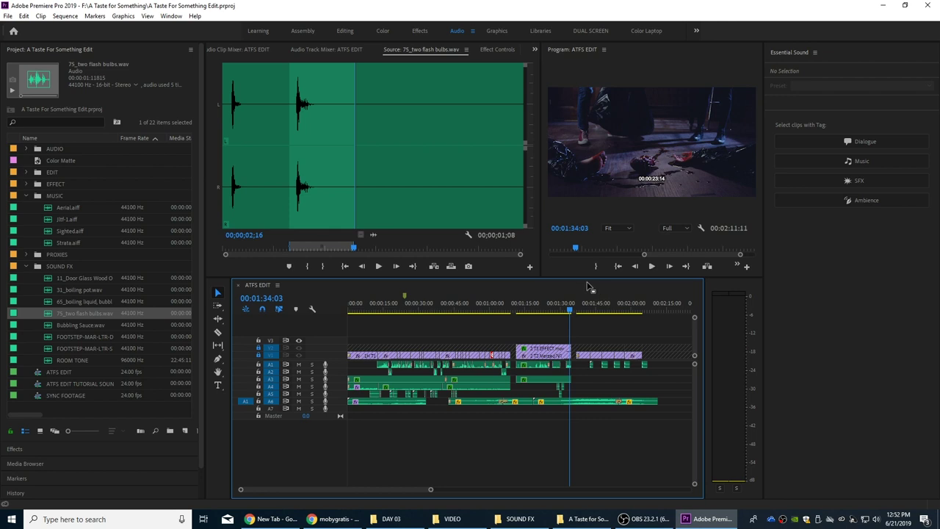
{"action": "left_click", "coordinate": [568, 303]}
{"action": "key", "text": "equal"}
{"action": "key", "text": "equal"}
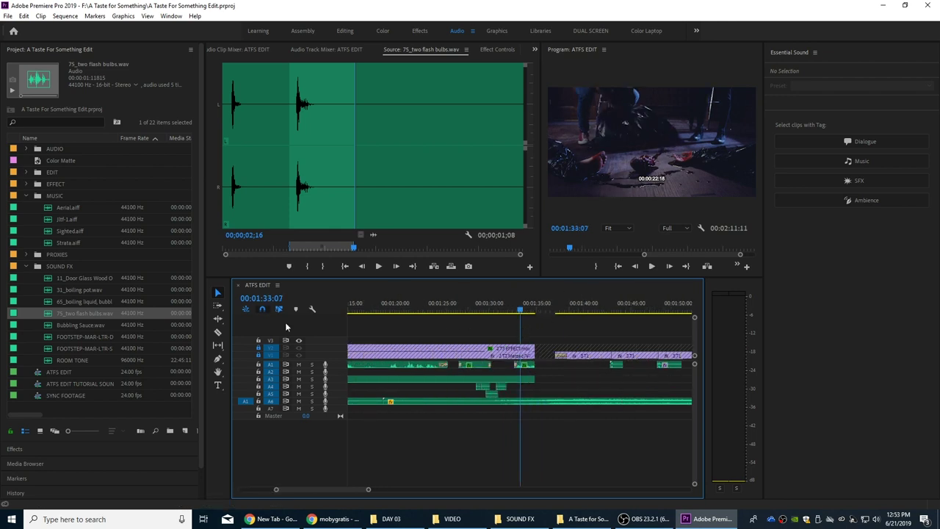
{"action": "key", "text": "space"}
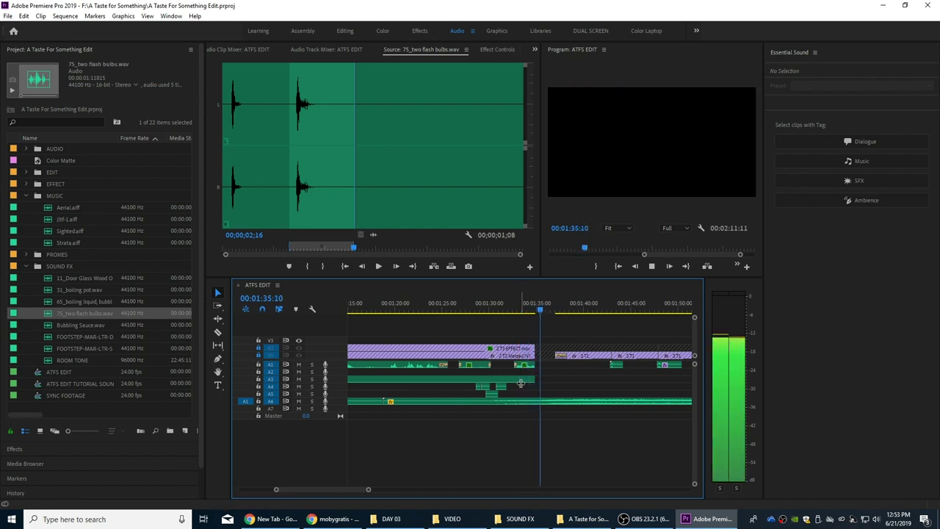
{"action": "key", "text": "space"}
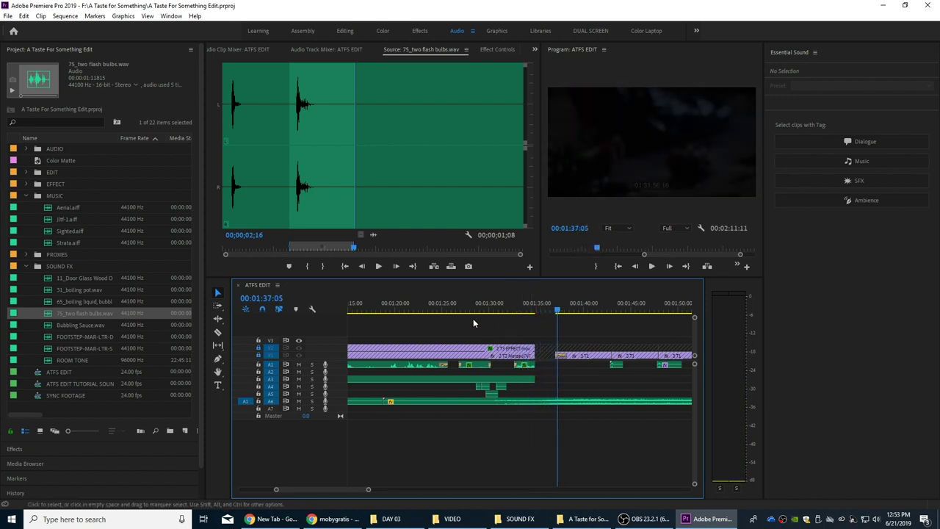
Play the sequence from 00:01:25:07 to 00:01:48:20 to review how the music carries into the final scene
{"action": "left_click", "coordinate": [444, 309]}
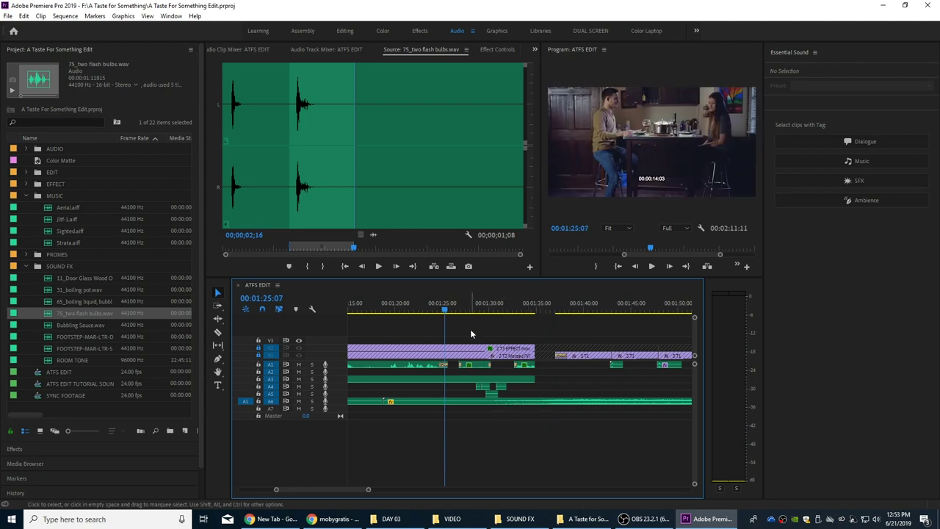
{"action": "key", "text": "space"}
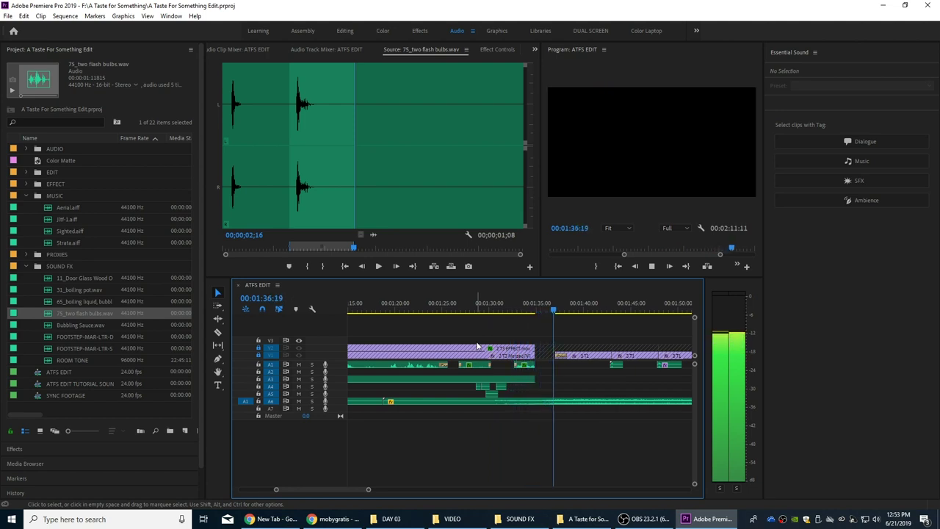
{"action": "key", "text": "space"}
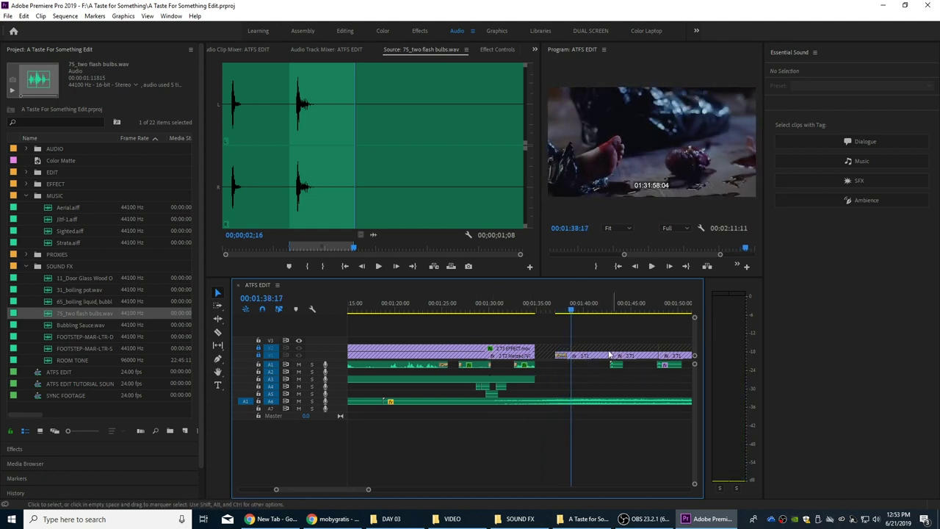
{"action": "key", "text": "minus"}
{"action": "key", "text": "space"}
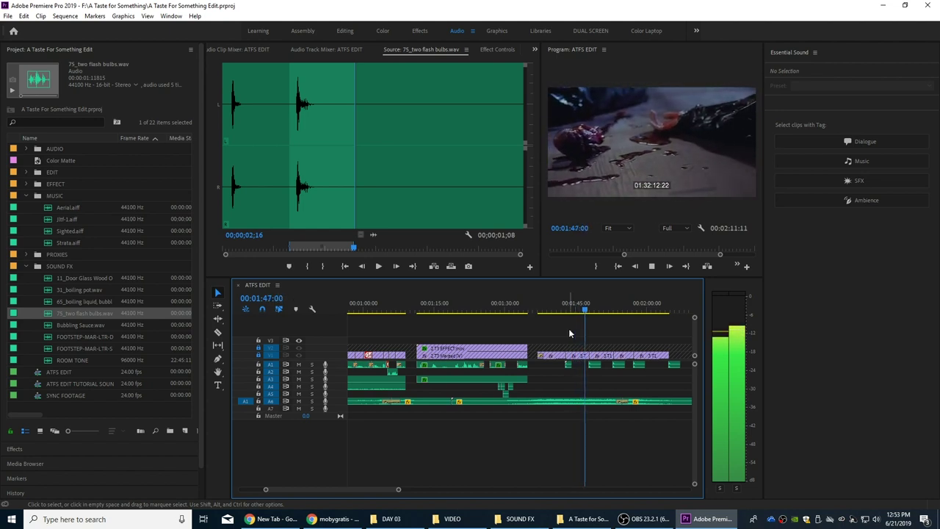
{"action": "key", "text": "space"}
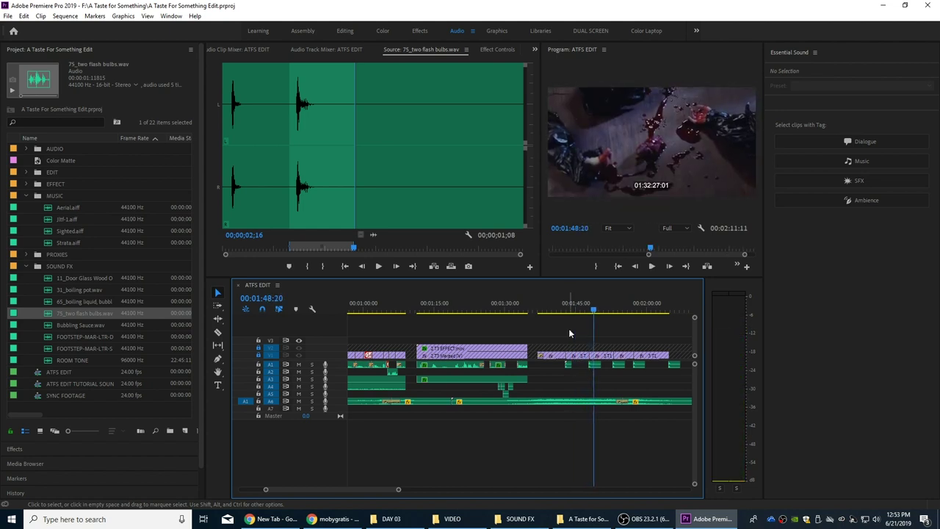